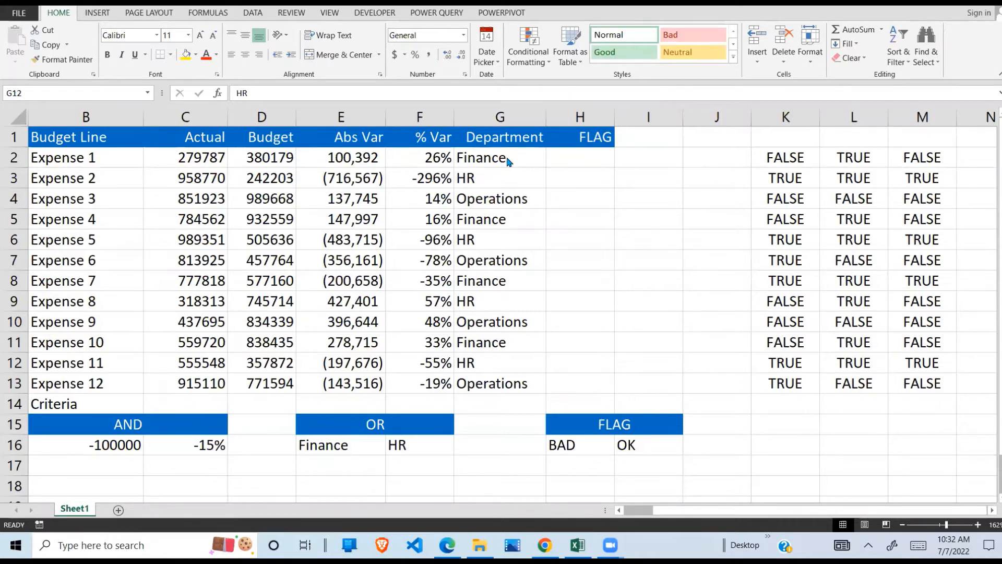
# - Examine the AND thresholds in B16:C16, the BAD and OK flag labels in H16:I16, and the Department entries
pyautogui.click(463, 240)
pyautogui.click(137, 444)
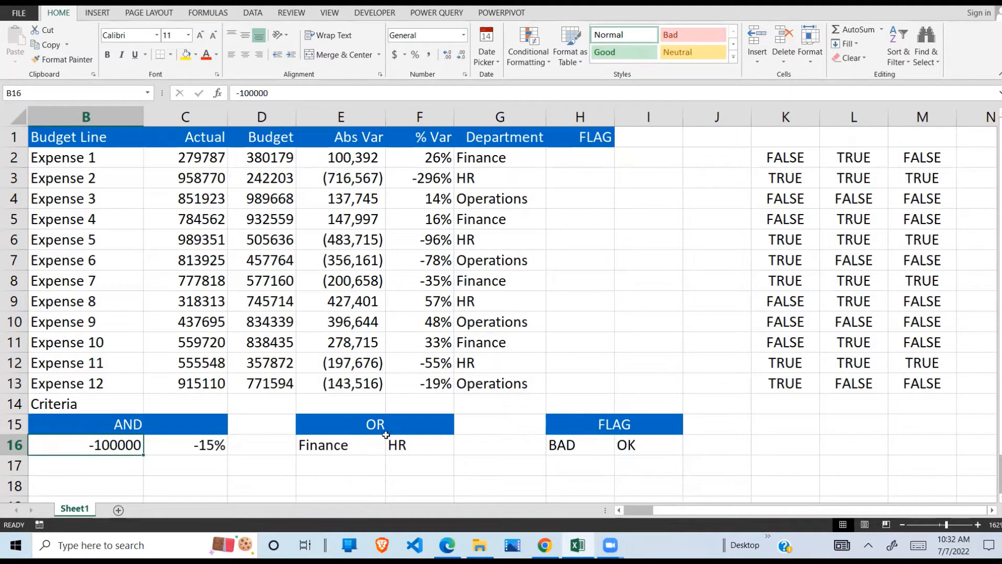
pyautogui.click(659, 447)
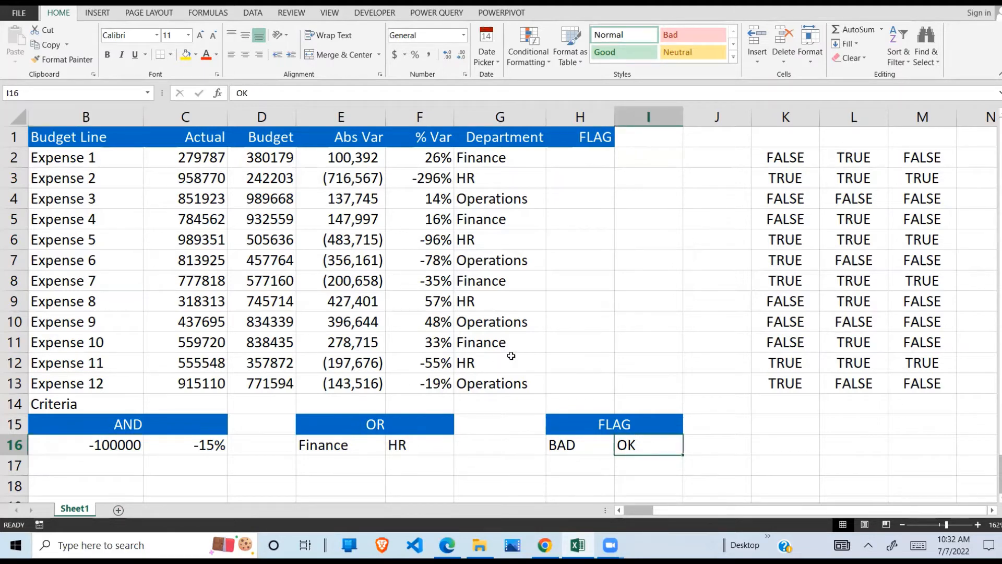
pyautogui.click(128, 444)
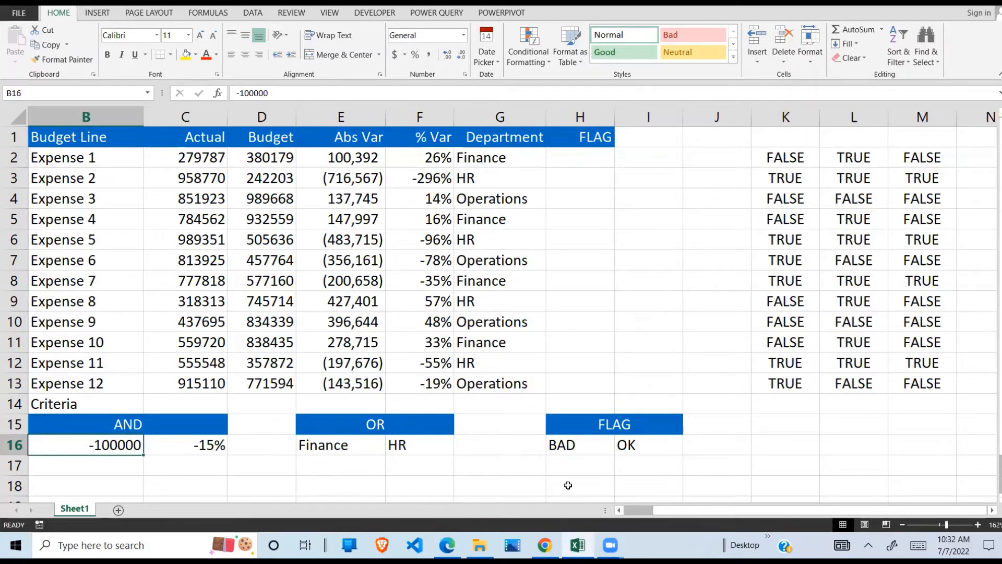
pyautogui.click(640, 443)
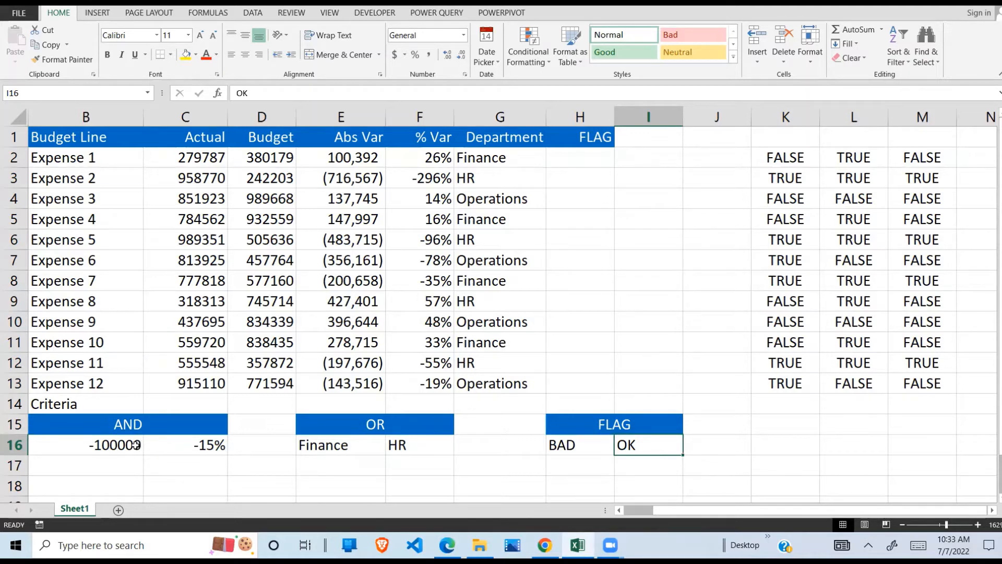
pyautogui.click(211, 445)
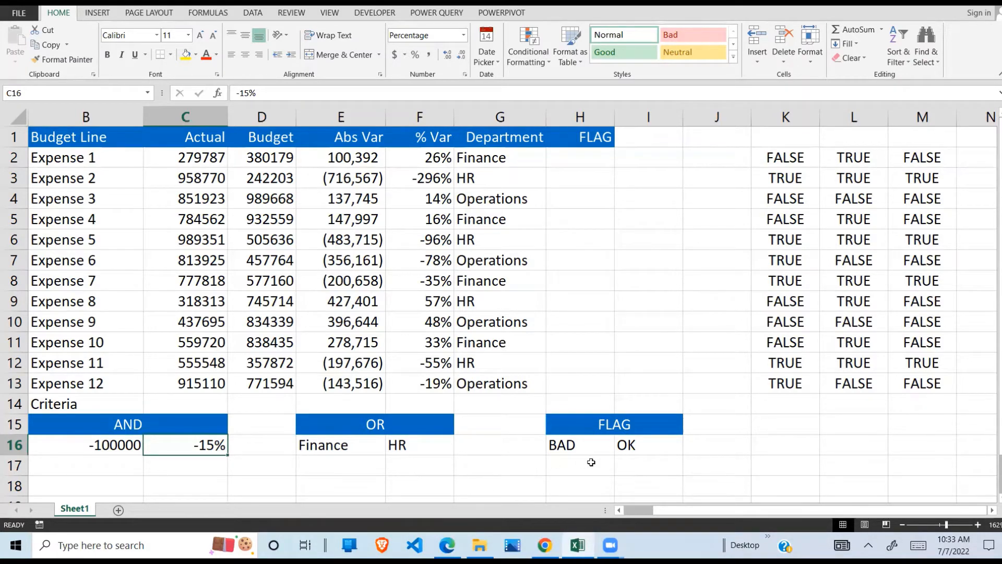
pyautogui.click(573, 453)
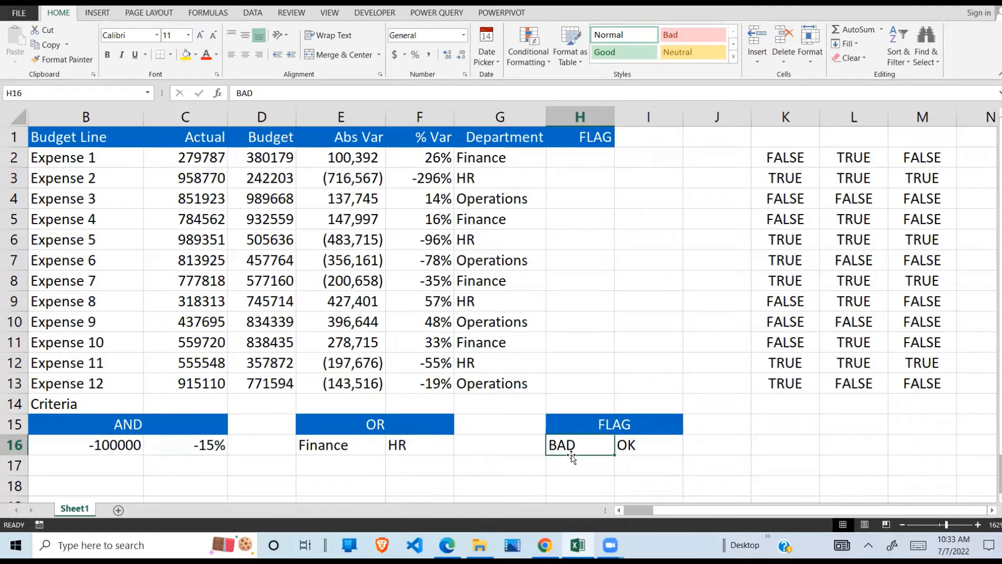
pyautogui.click(504, 196)
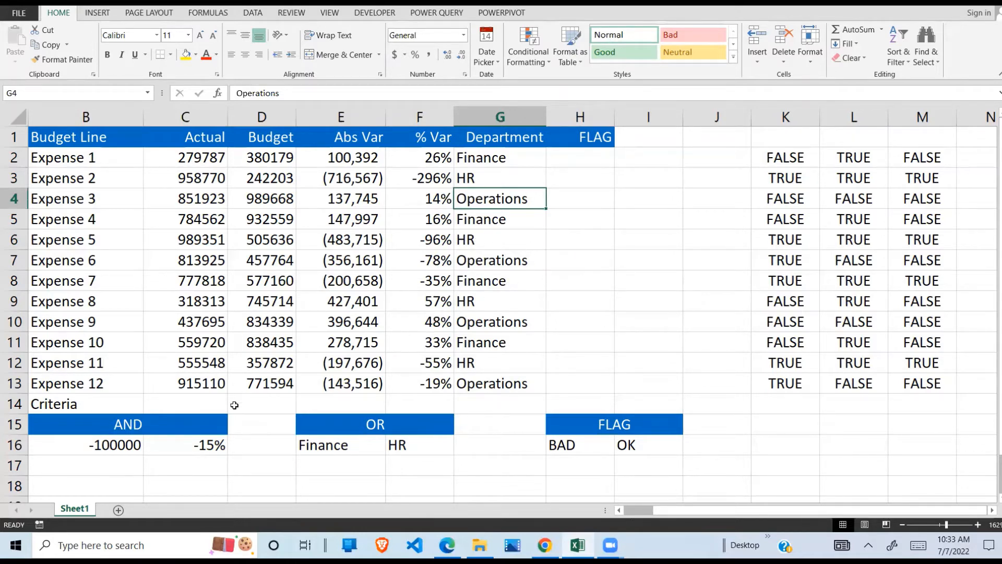
pyautogui.moveTo(136, 443); pyautogui.dragTo(217, 445)
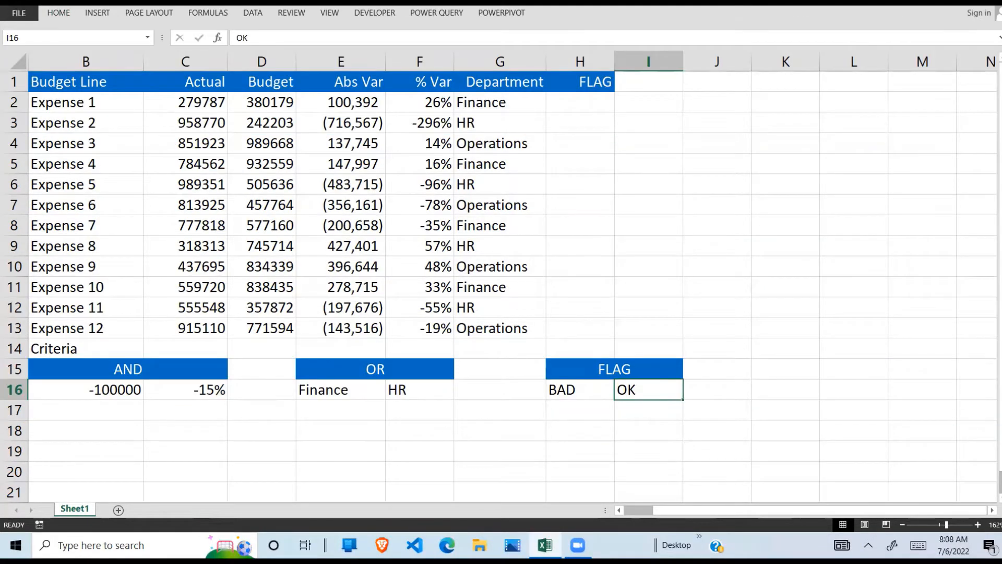
# - Begin an AND formula in K2 with a less-than comparison on Expense 1's absolute variance, =AND(E2<
pyautogui.click(783, 103)
pyautogui.write('=')
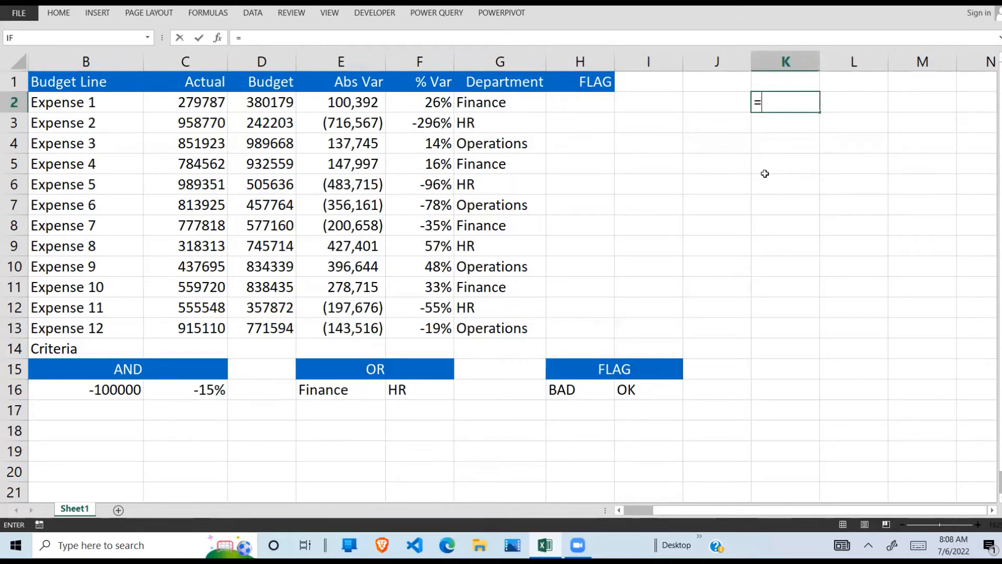
pyautogui.write('AND(')
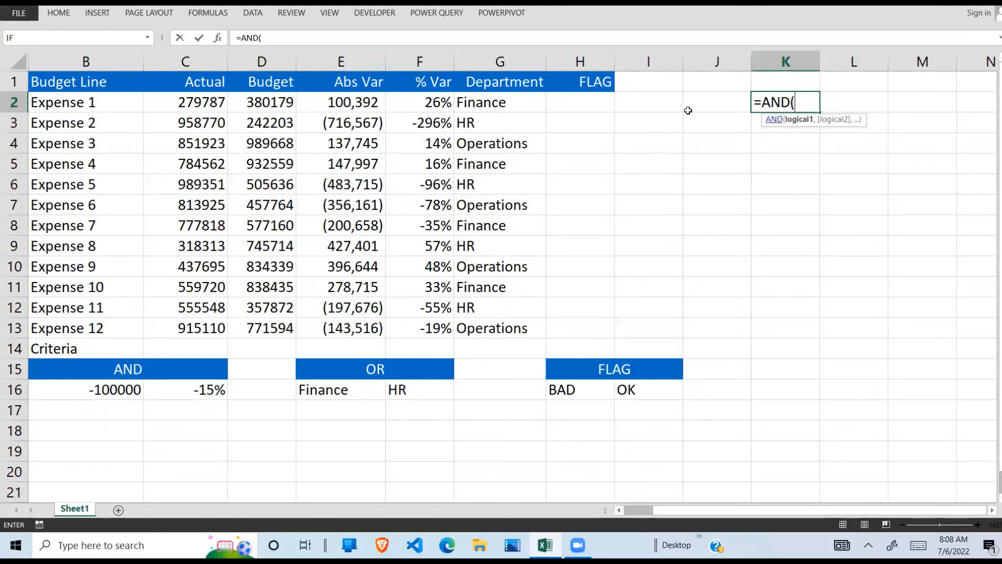
pyautogui.click(352, 104)
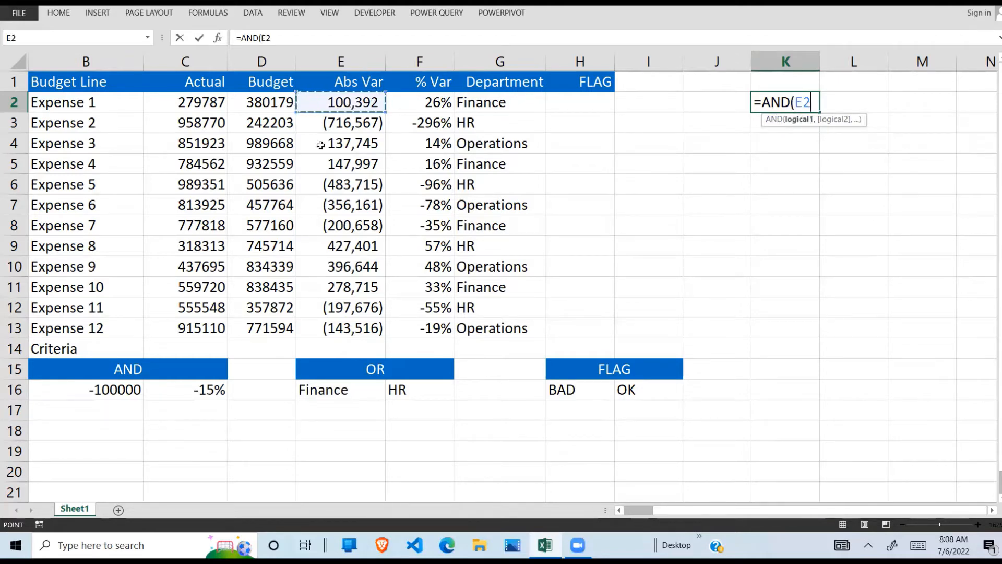
pyautogui.write('<')
pyautogui.click(111, 389)
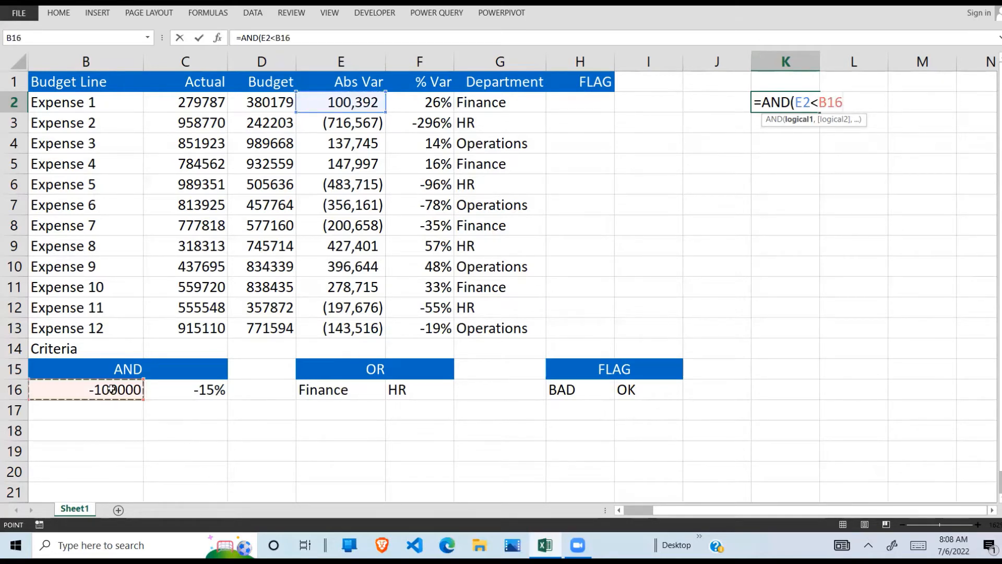
pyautogui.press('F4')
pyautogui.press('F8')
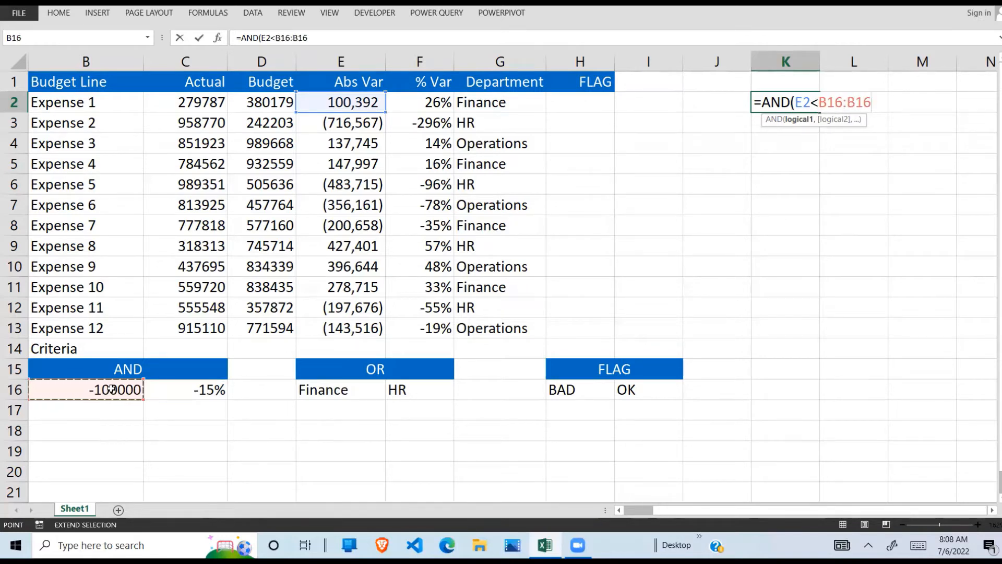
pyautogui.press('BackSpace')
pyautogui.press('BackSpace')
pyautogui.press('BackSpace')
pyautogui.press('BackSpace')
pyautogui.press('BackSpace')
pyautogui.press('BackSpace')
pyautogui.press('BackSpace')
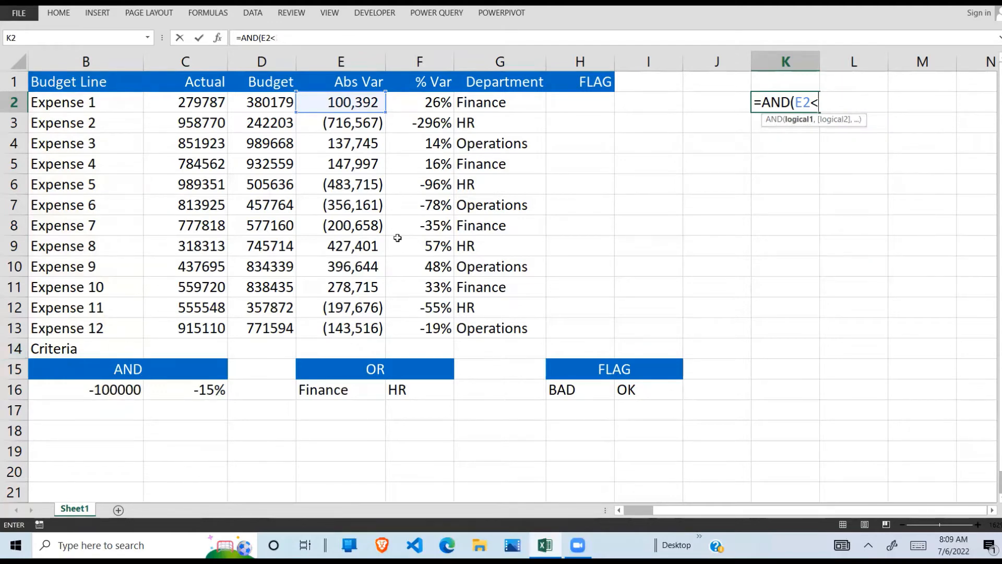
# - Complete the first condition of the K2 formula with the absolute reference $B$16 as its threshold
pyautogui.click(123, 386)
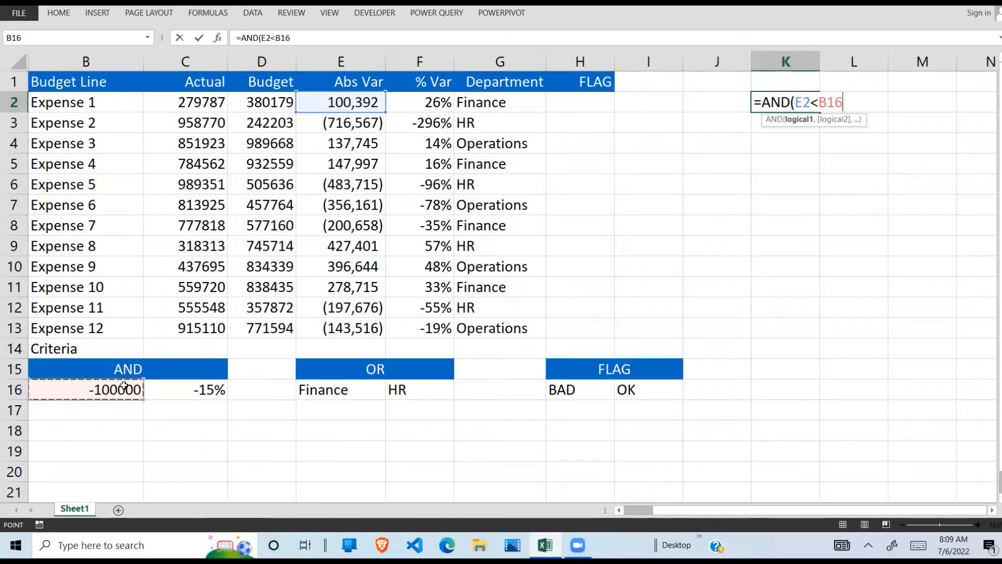
pyautogui.press('F4')
pyautogui.write(',')
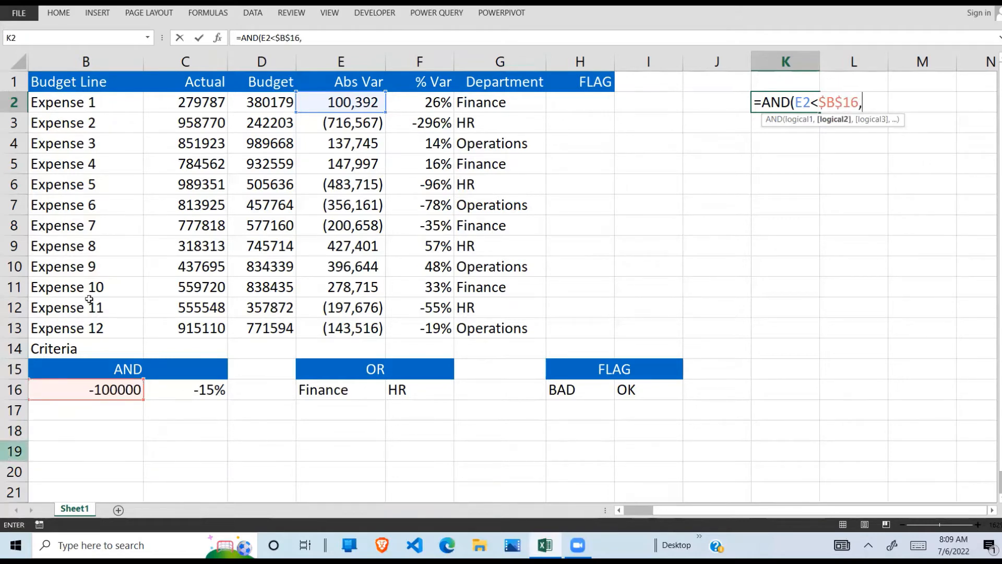
# - Add the second condition F2<$C$16 and enter the finished AND formula in K2
pyautogui.click(431, 100)
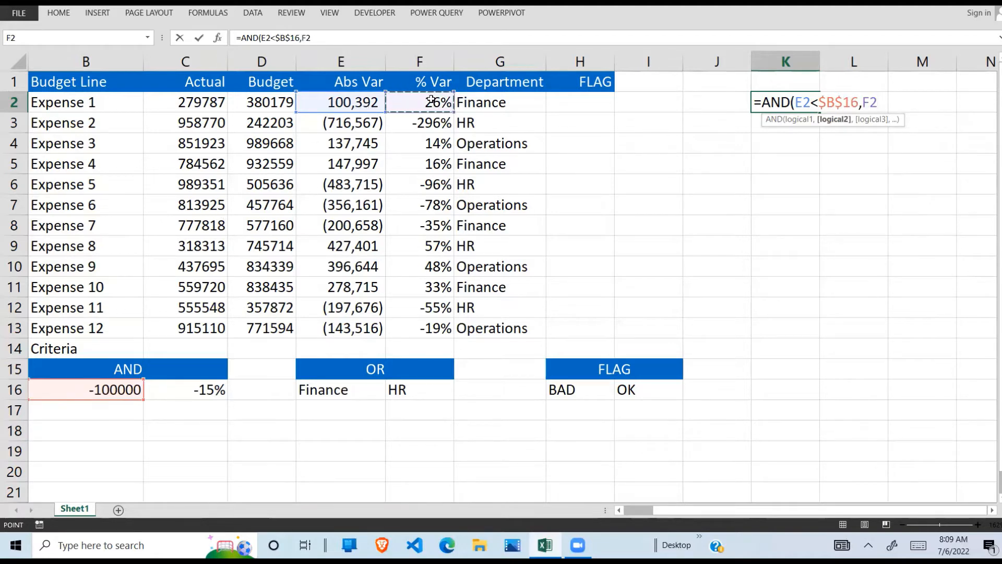
pyautogui.write('<')
pyautogui.click(198, 387)
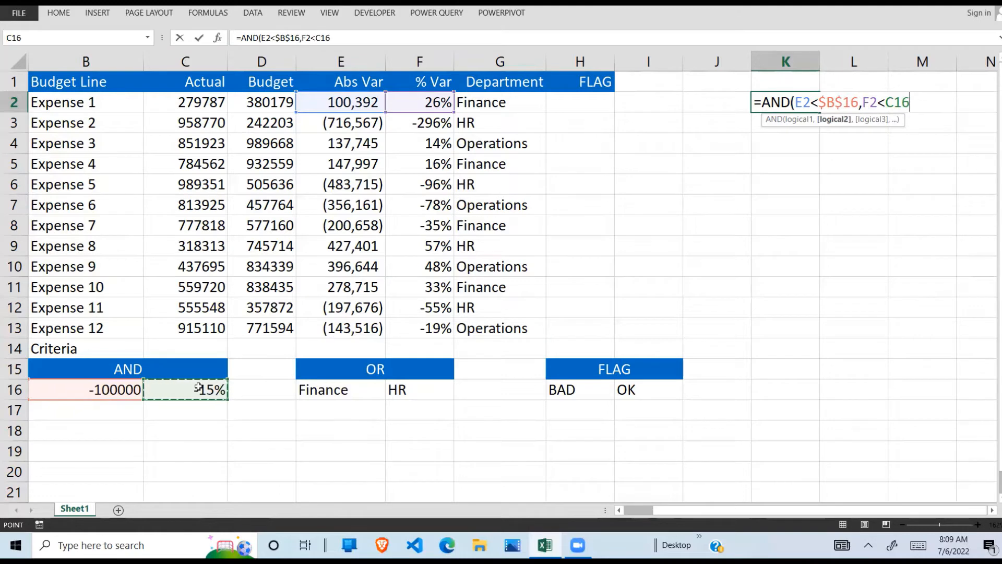
pyautogui.press('F4')
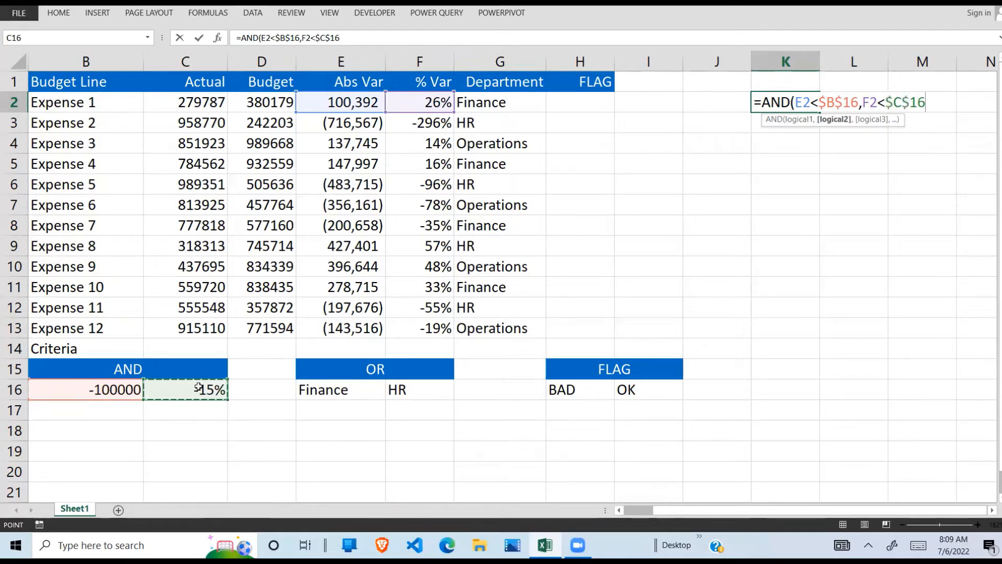
pyautogui.write(')')
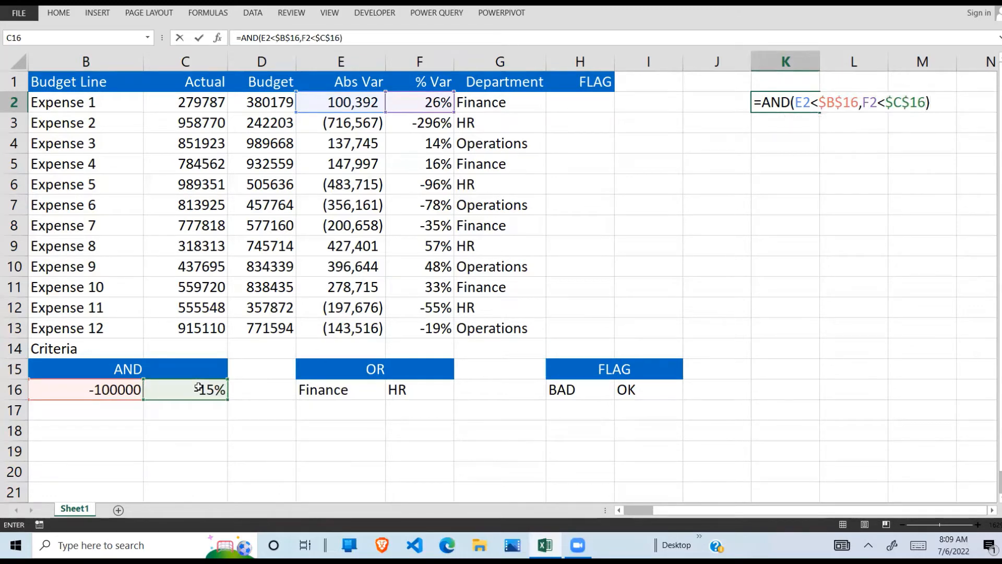
pyautogui.press('Return')
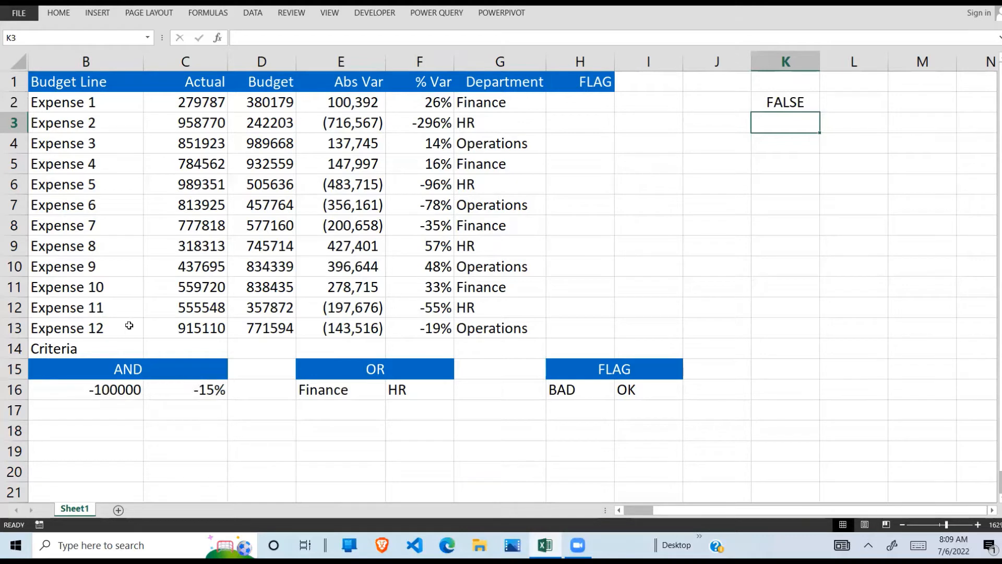
# - Compare Expense 1's variances with the AND criteria in B16:C16, and fill the K2 formula down to K3
pyautogui.click(367, 99)
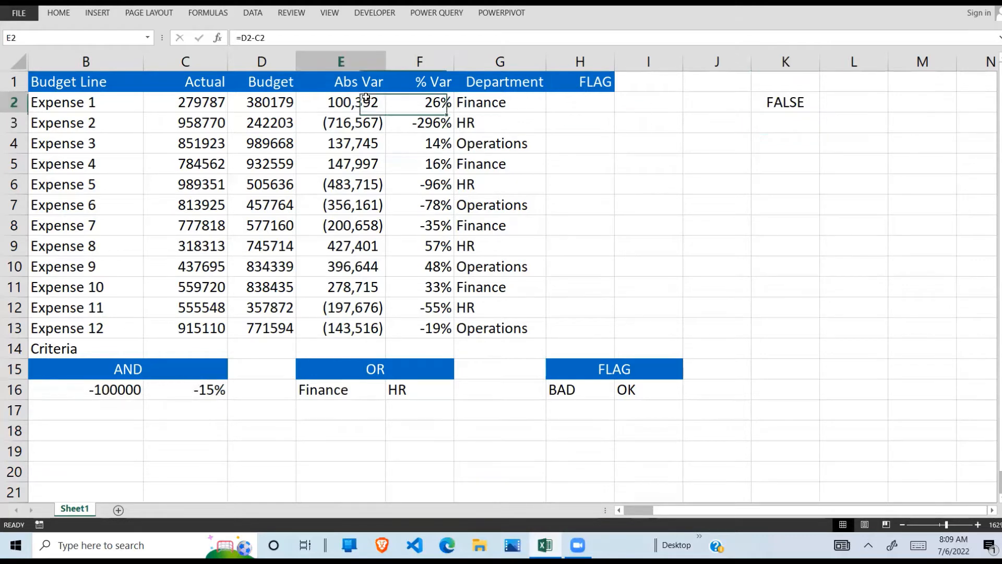
pyautogui.click(416, 97)
pyautogui.click(113, 392)
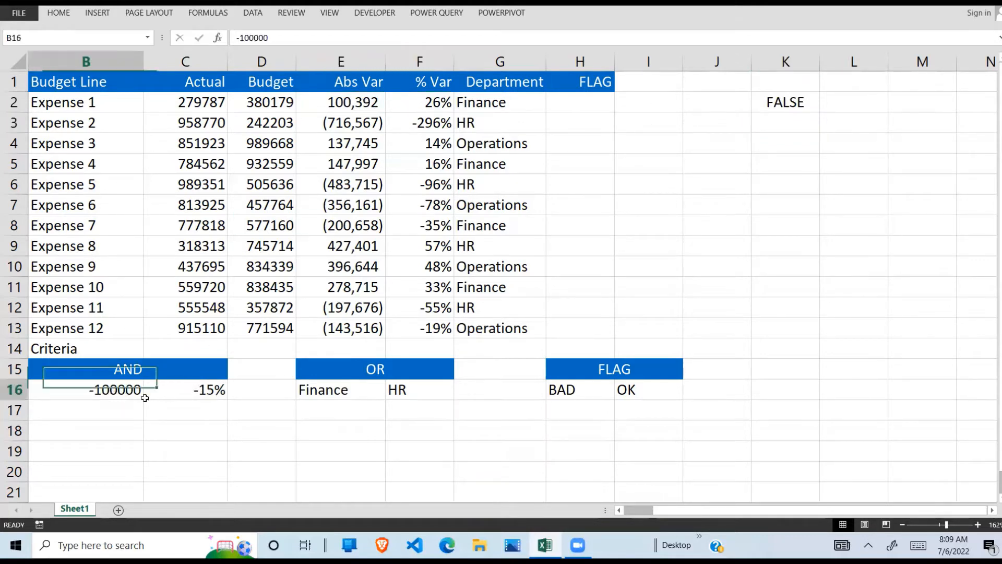
pyautogui.moveTo(144, 398); pyautogui.dragTo(179, 398)
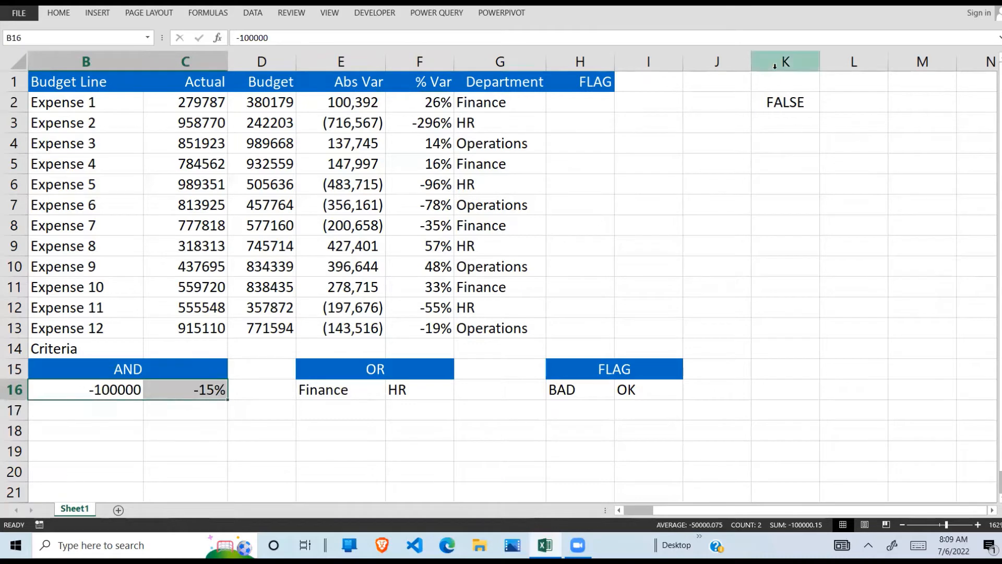
pyautogui.click(773, 104)
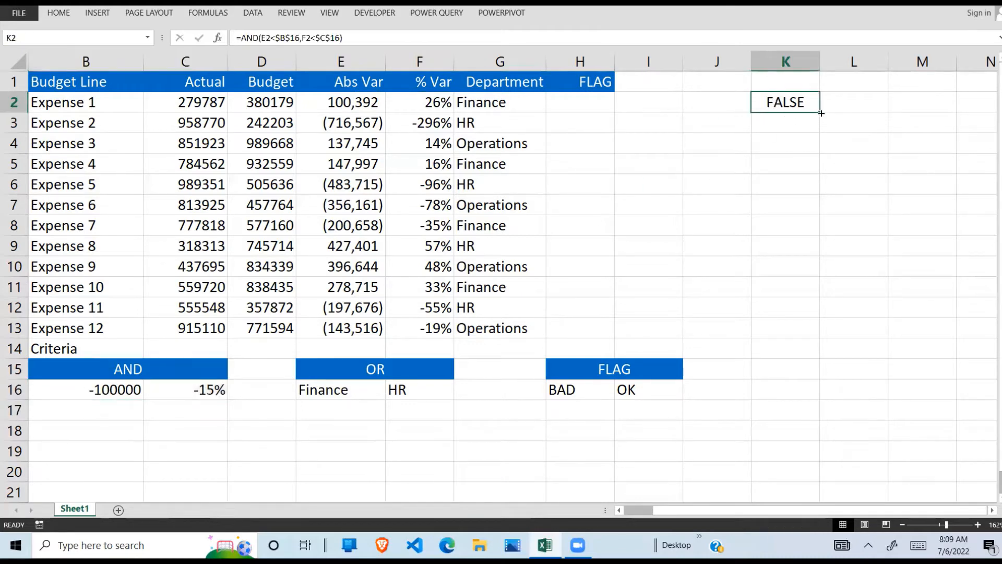
pyautogui.moveTo(821, 113); pyautogui.dragTo(825, 128)
pyautogui.click(803, 130)
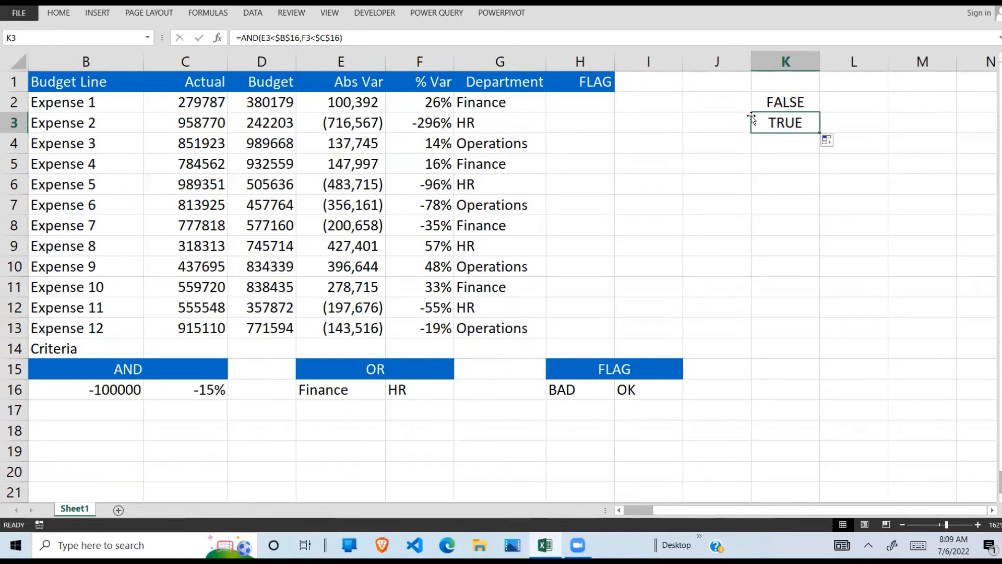
# - Check Expense 2's absolute and percentage variances against the thresholds in B16 and C16, and review the formula in K3
pyautogui.click(353, 119)
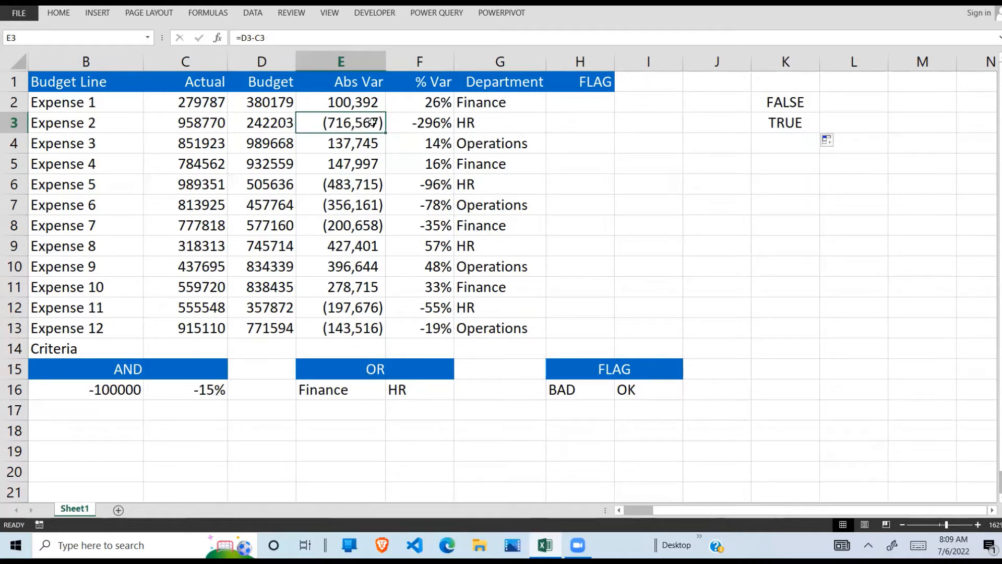
pyautogui.click(116, 391)
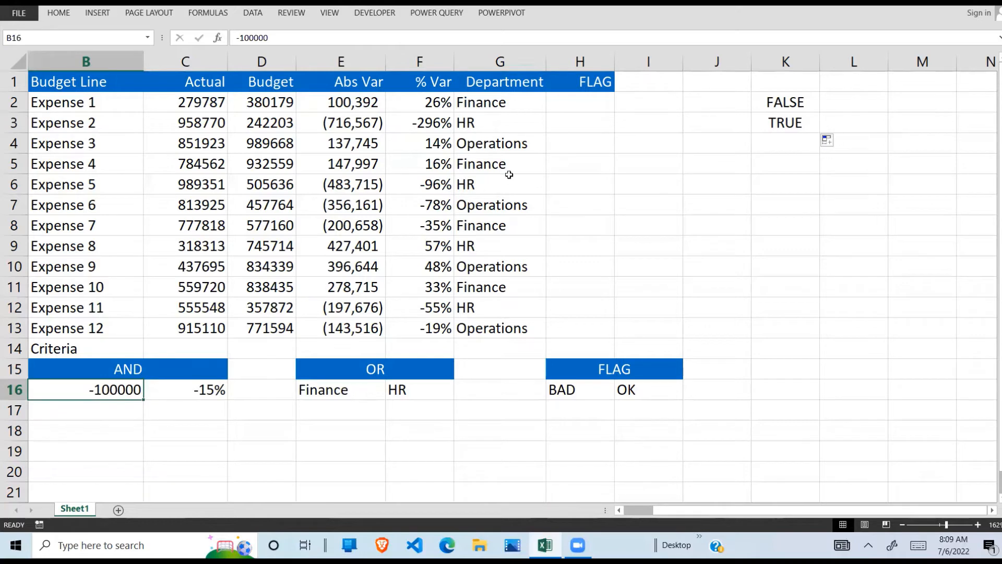
pyautogui.click(449, 127)
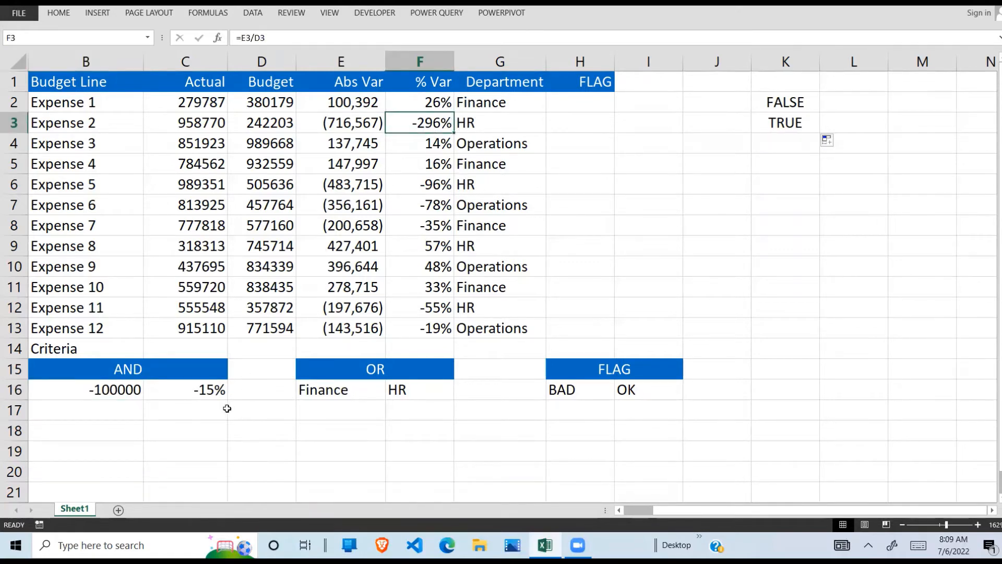
pyautogui.click(210, 395)
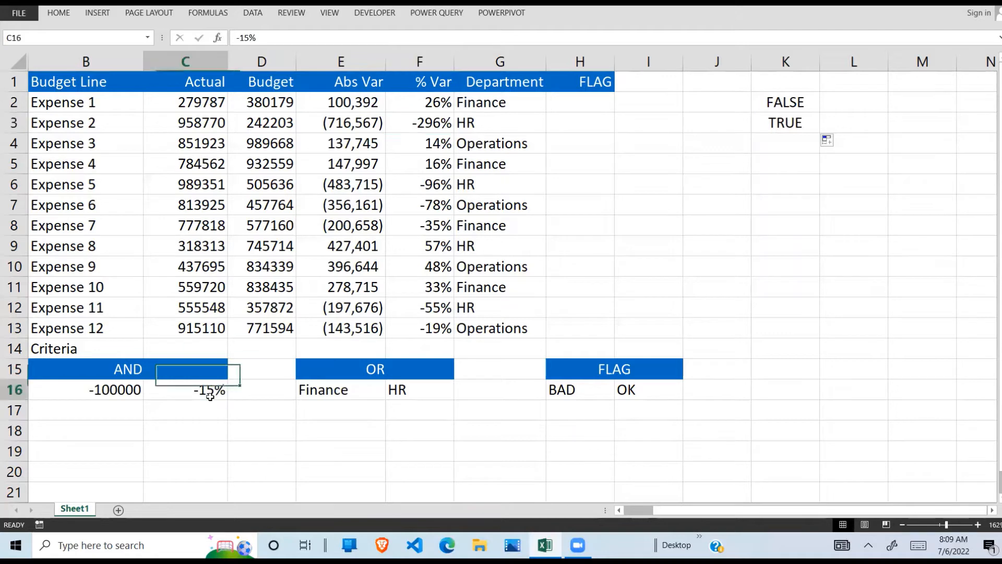
pyautogui.click(793, 121)
pyautogui.doubleClick(801, 122)
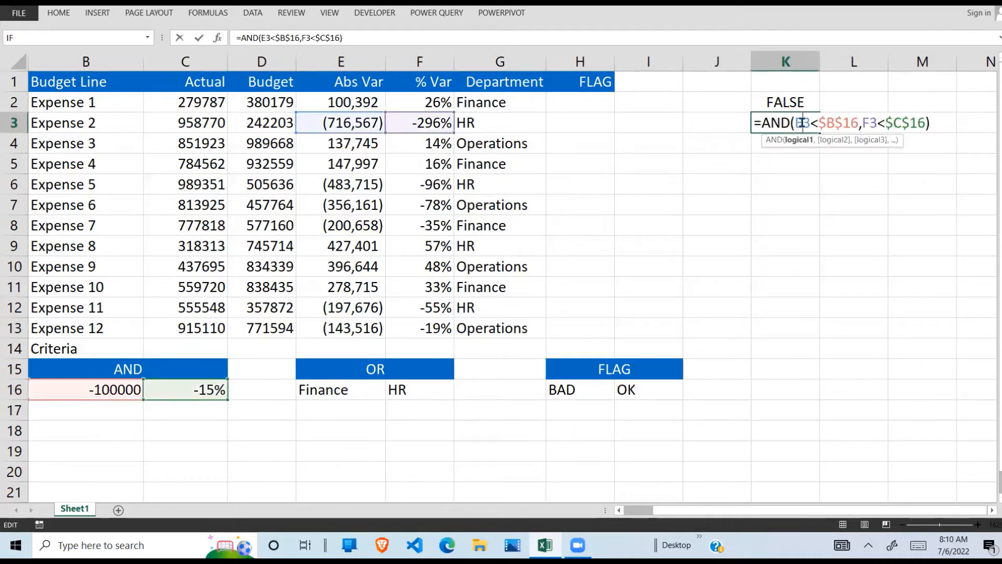
pyautogui.press('Return')
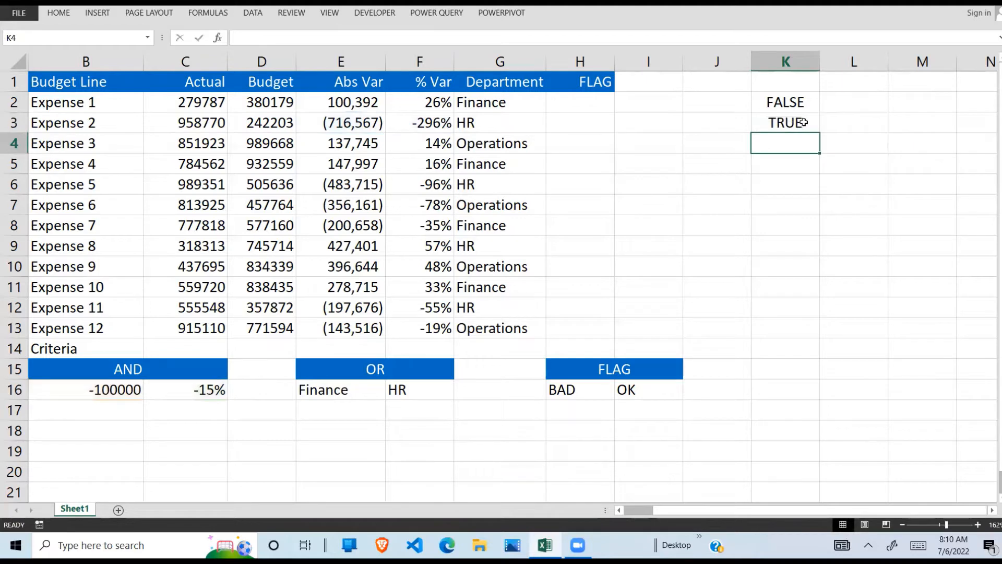
# - Fill the AND formula from K3 down to K4 and check Expense 3's absolute and percentage variances
pyautogui.click(817, 124)
pyautogui.moveTo(821, 141); pyautogui.dragTo(818, 145)
pyautogui.click(808, 144)
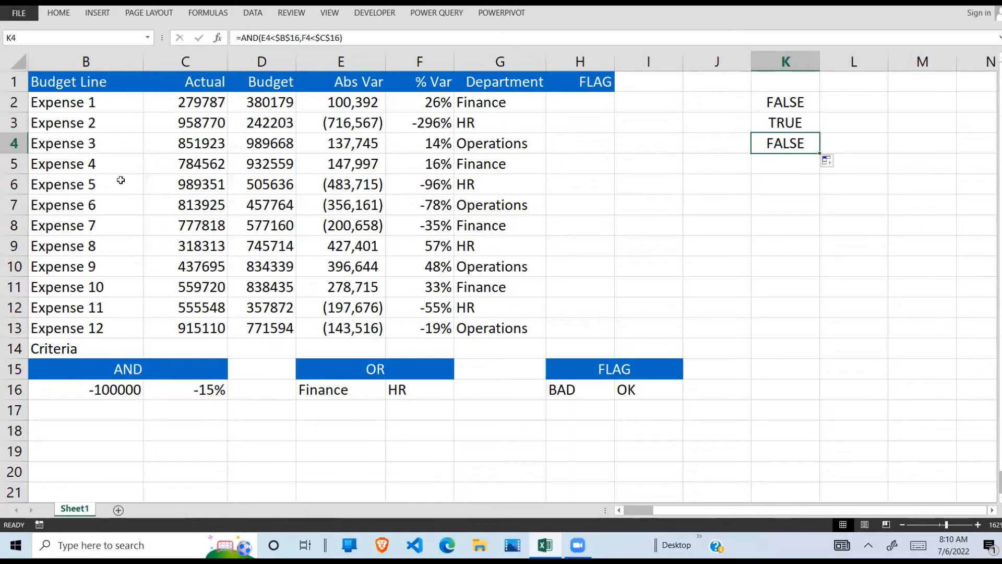
pyautogui.click(359, 147)
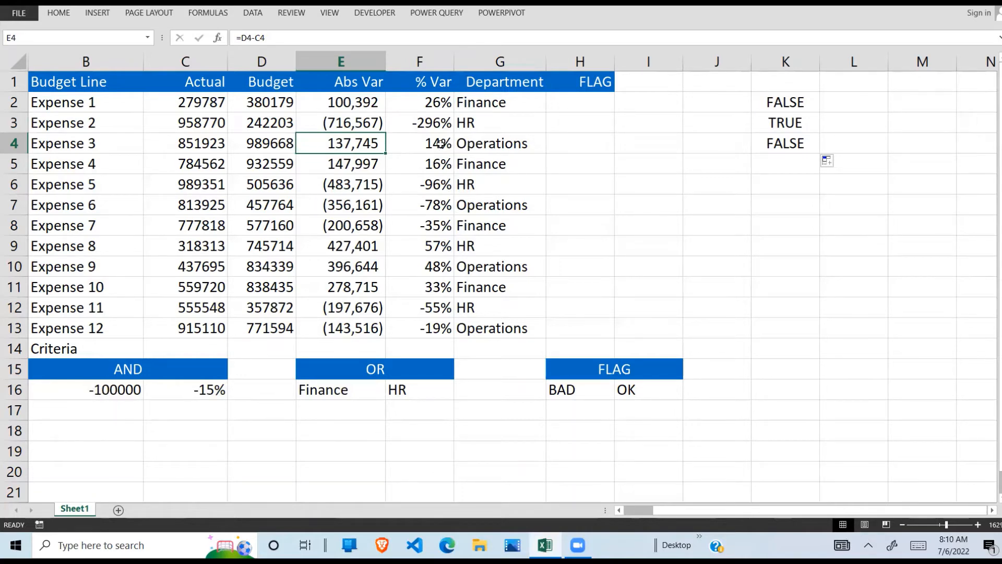
pyautogui.click(440, 145)
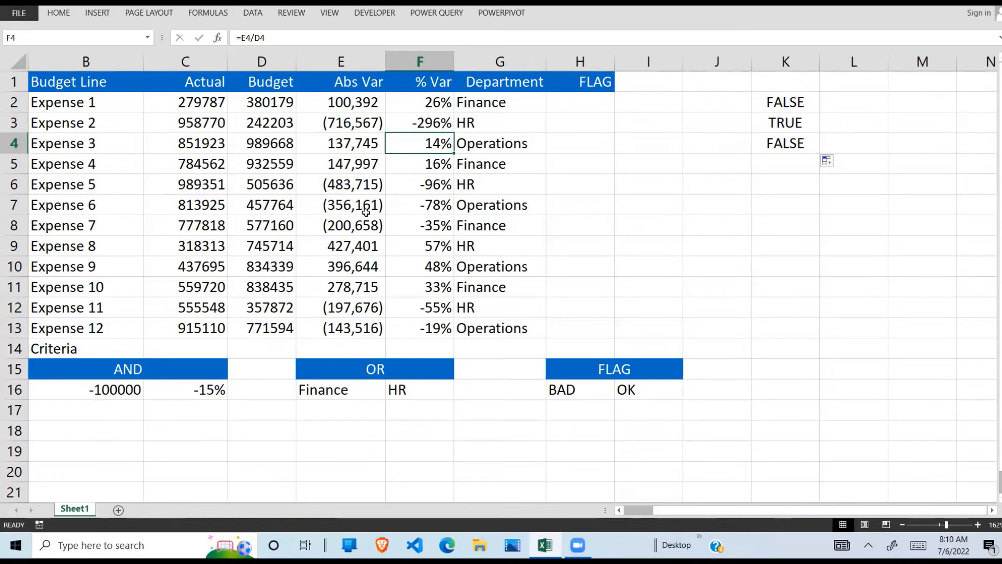
# - Check the percentage threshold in C16, and fill the AND formula from K4 down to K13
pyautogui.click(214, 387)
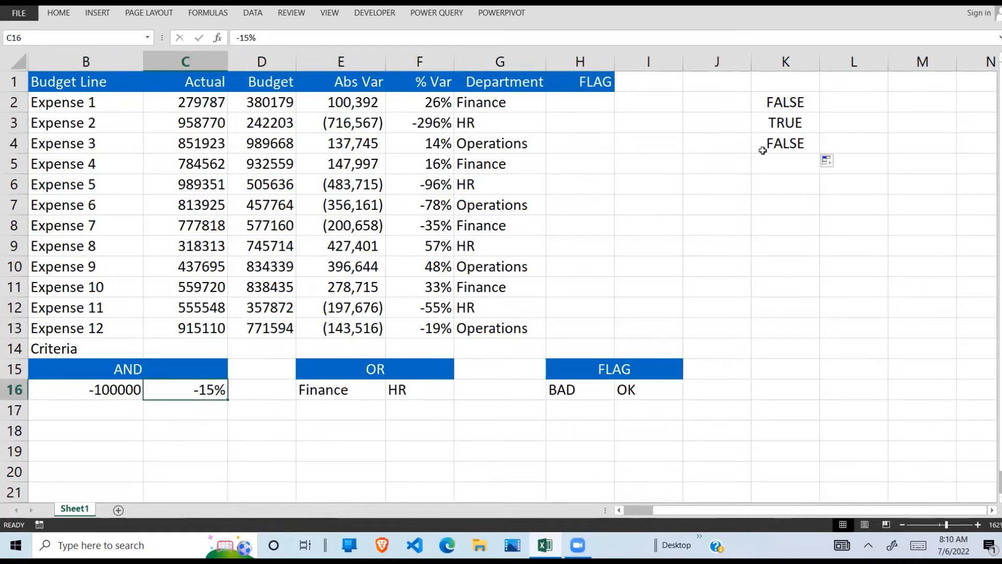
pyautogui.click(784, 148)
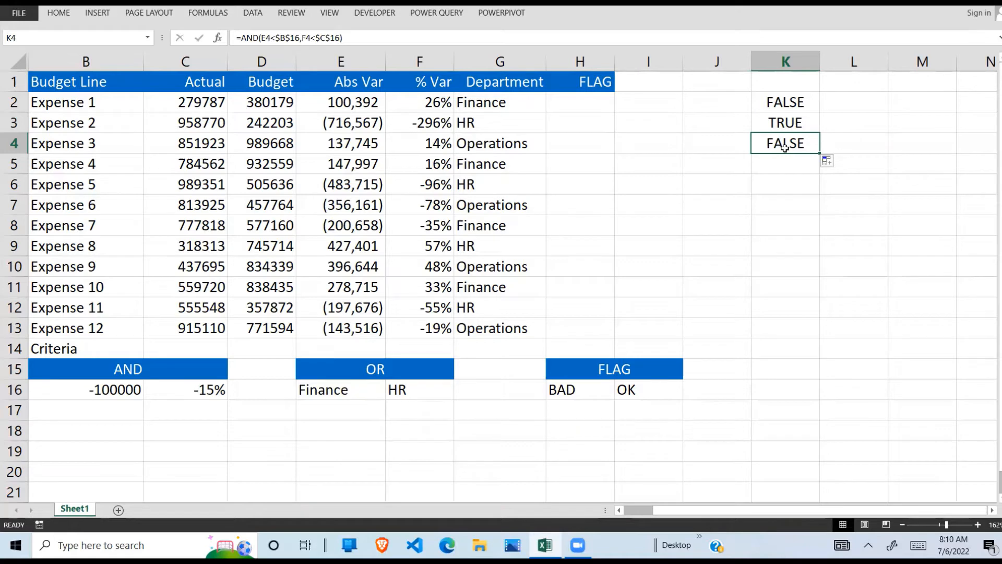
pyautogui.moveTo(819, 153); pyautogui.dragTo(804, 339)
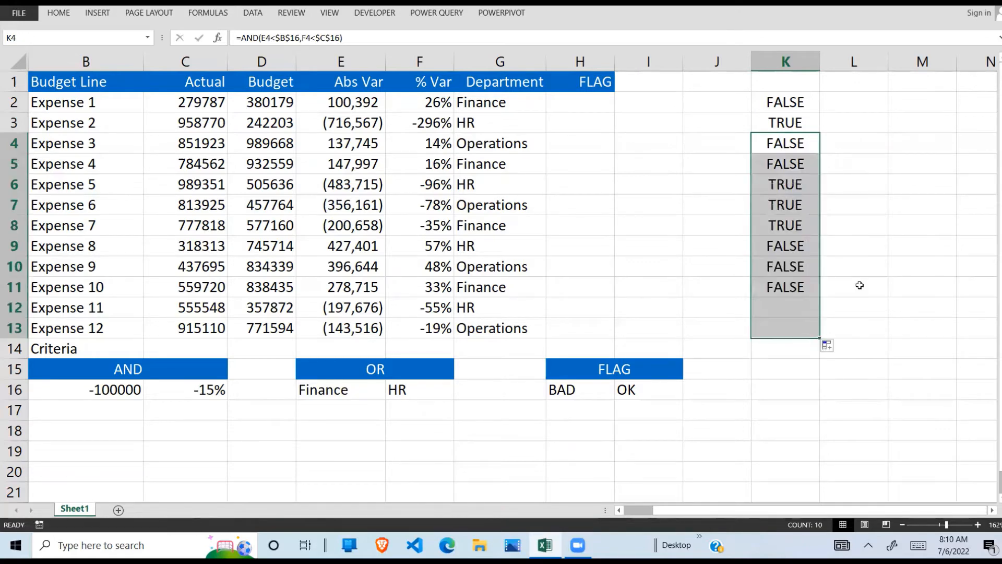
pyautogui.click(805, 104)
pyautogui.moveTo(805, 104); pyautogui.dragTo(800, 330)
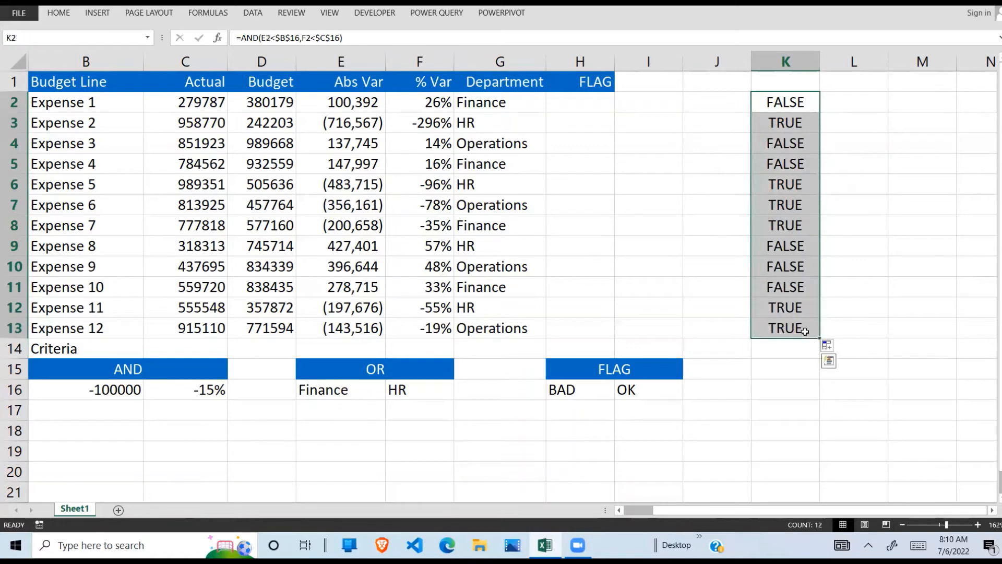
pyautogui.click(793, 308)
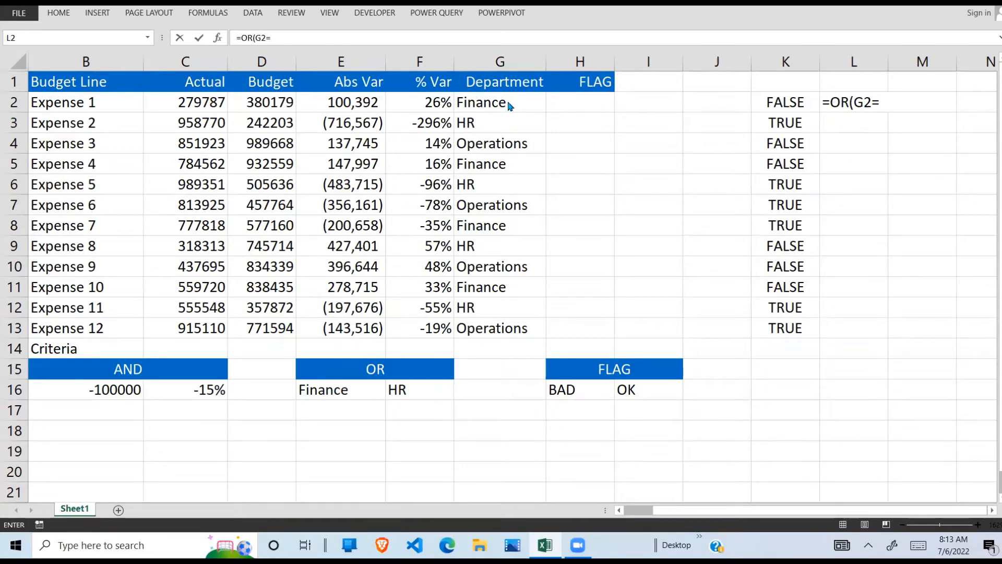
# - Start an OR formula in L2 whose first condition tests the department against the absolute Finance criterion, G2=$E$16
pyautogui.click(510, 122)
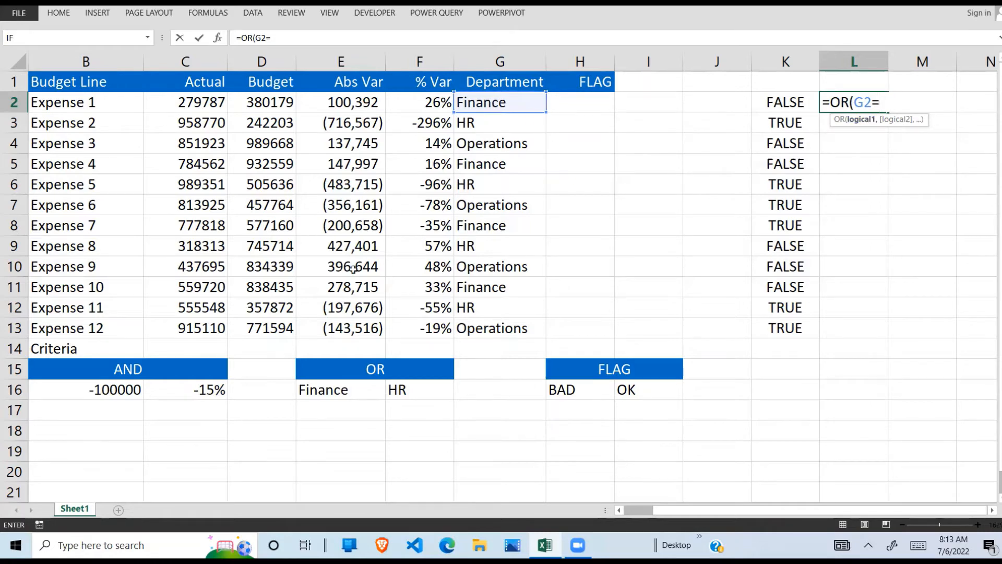
pyautogui.click(333, 394)
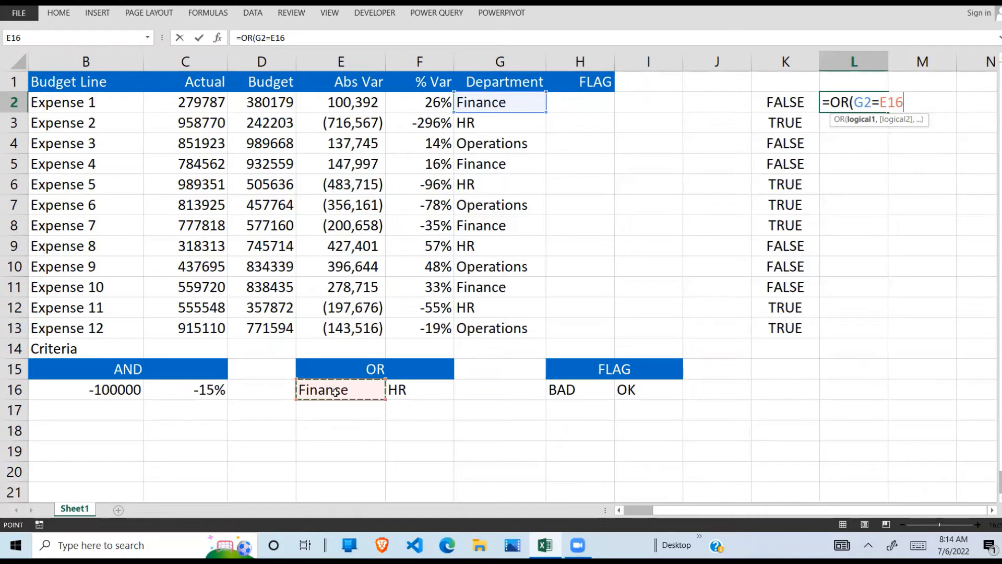
pyautogui.press('F4')
pyautogui.write(',')
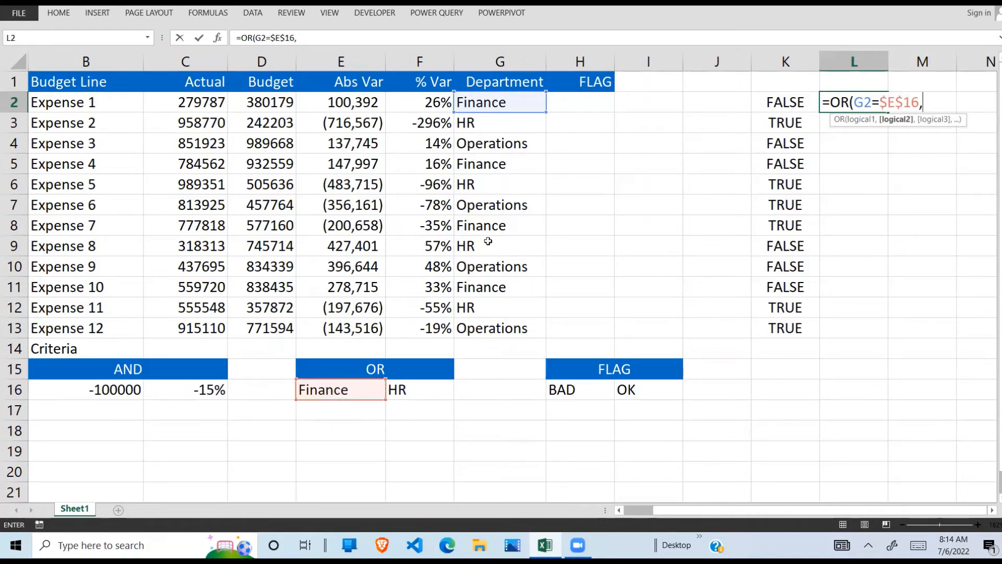
# - Add the second condition G2=$F$16 and enter the finished OR formula in L2
pyautogui.click(518, 103)
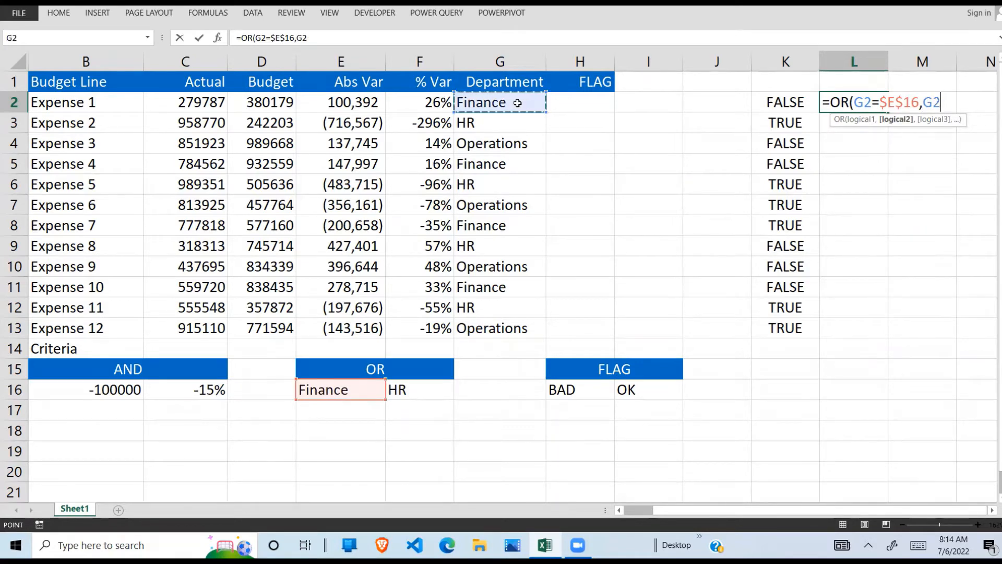
pyautogui.write('=')
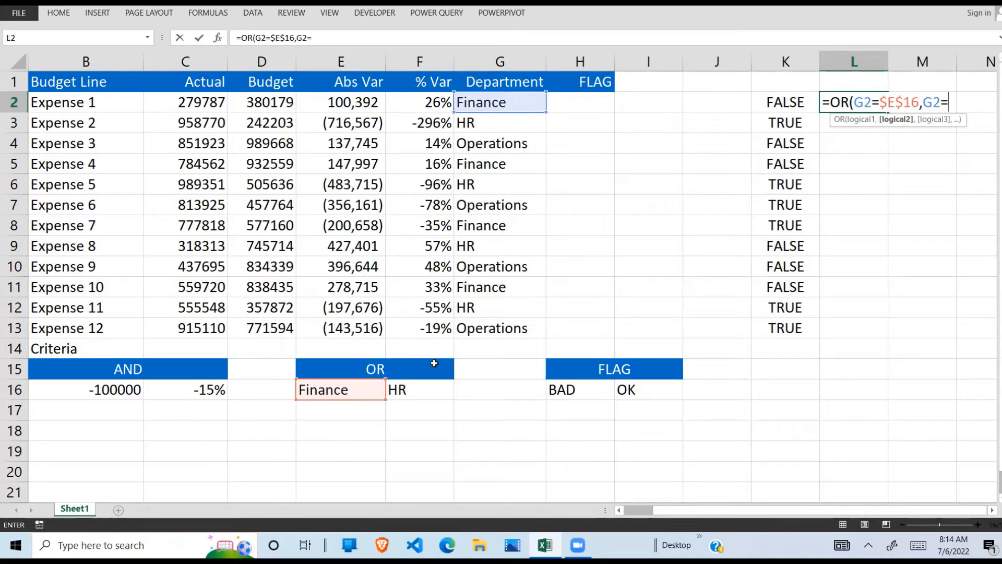
pyautogui.click(420, 386)
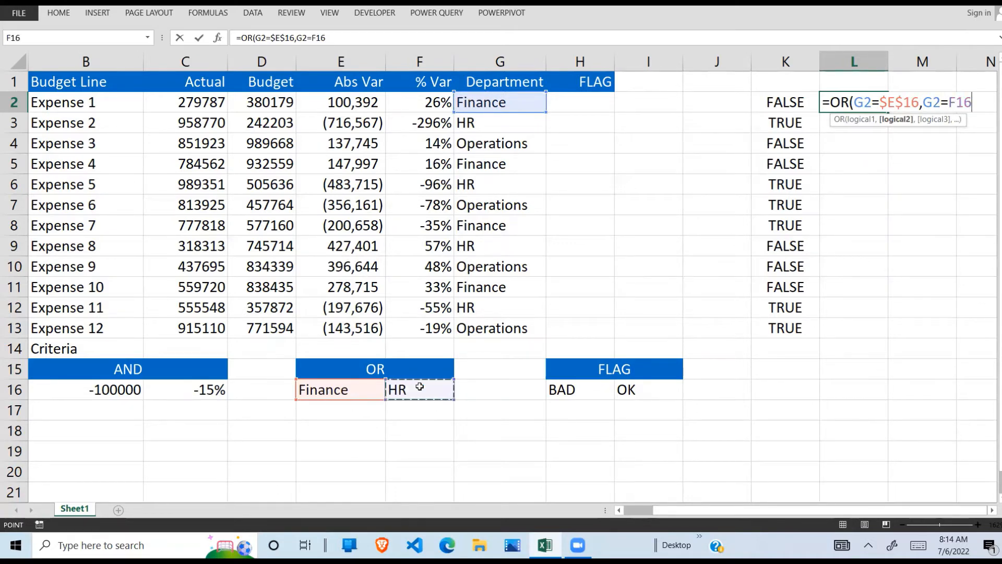
pyautogui.press('F4')
pyautogui.write(')')
pyautogui.press('Return')
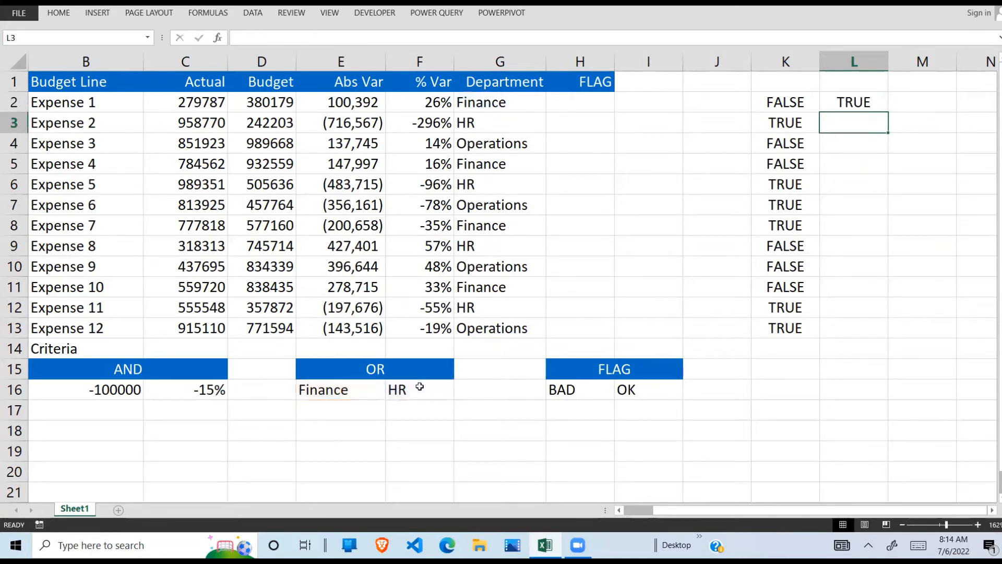
# - Compare Expense 1's department in G2 and the OR formula in L2 with the criteria in E16:F16
pyautogui.click(867, 101)
pyautogui.moveTo(521, 103)
pyautogui.mouseDown()
pyautogui.moveTo(566, 107)
pyautogui.moveTo(537, 106)
pyautogui.mouseUp()
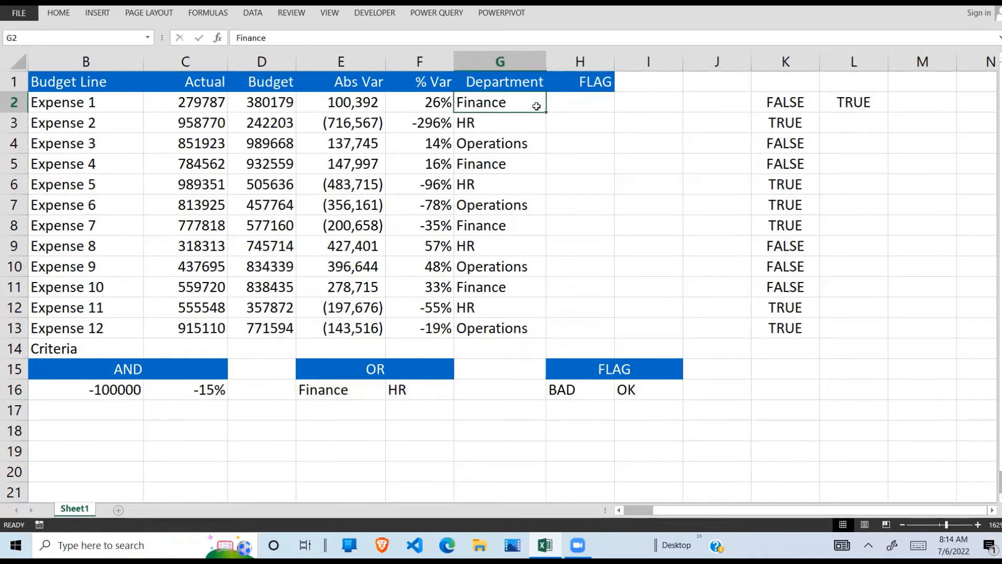
pyautogui.click(854, 99)
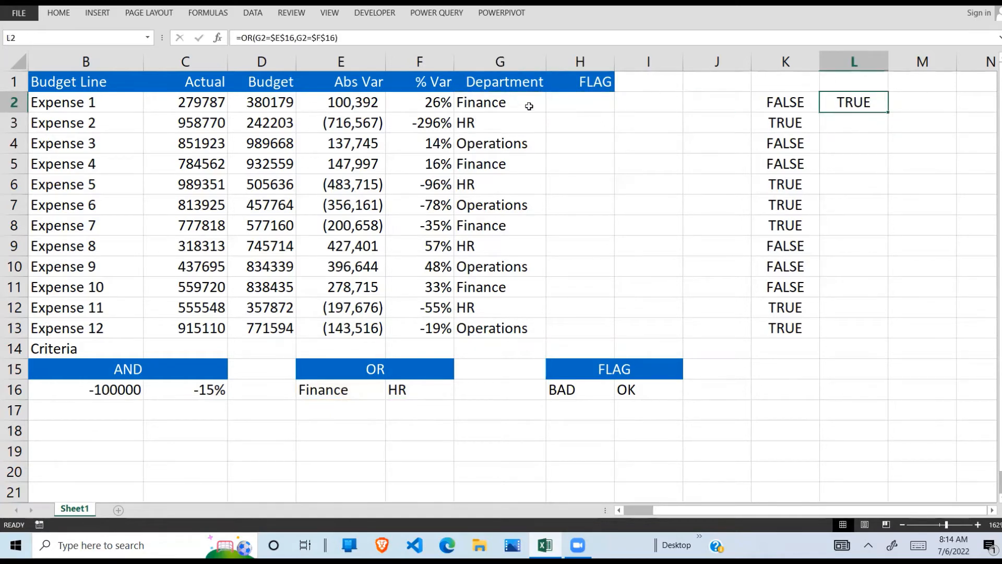
pyautogui.click(500, 108)
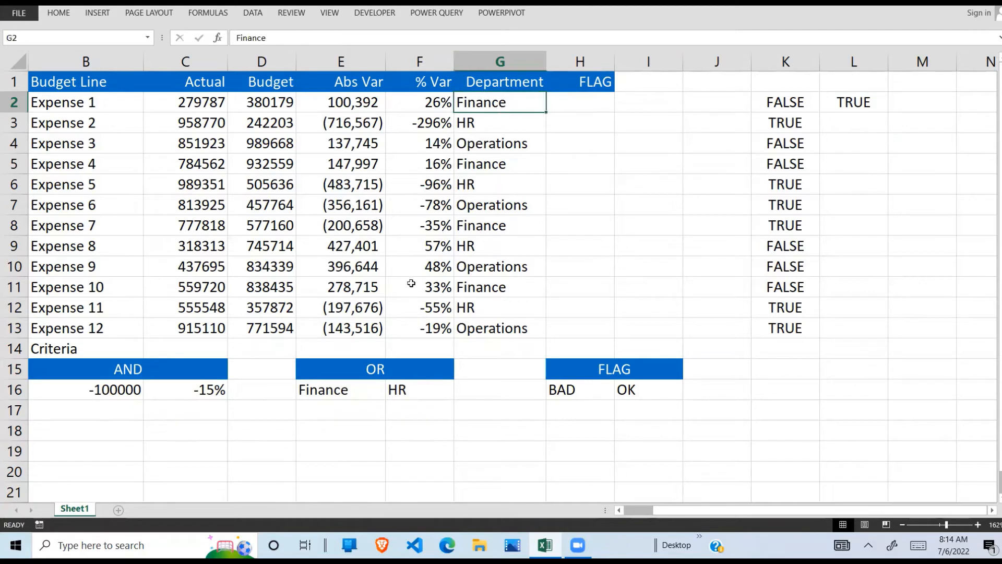
pyautogui.click(339, 389)
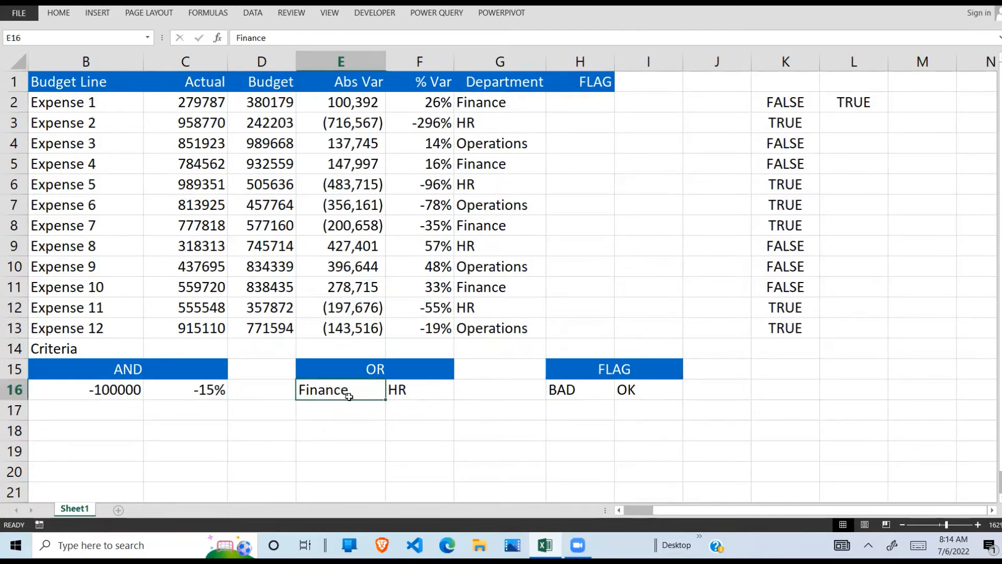
pyautogui.click(416, 387)
pyautogui.click(268, 387)
pyautogui.click(402, 388)
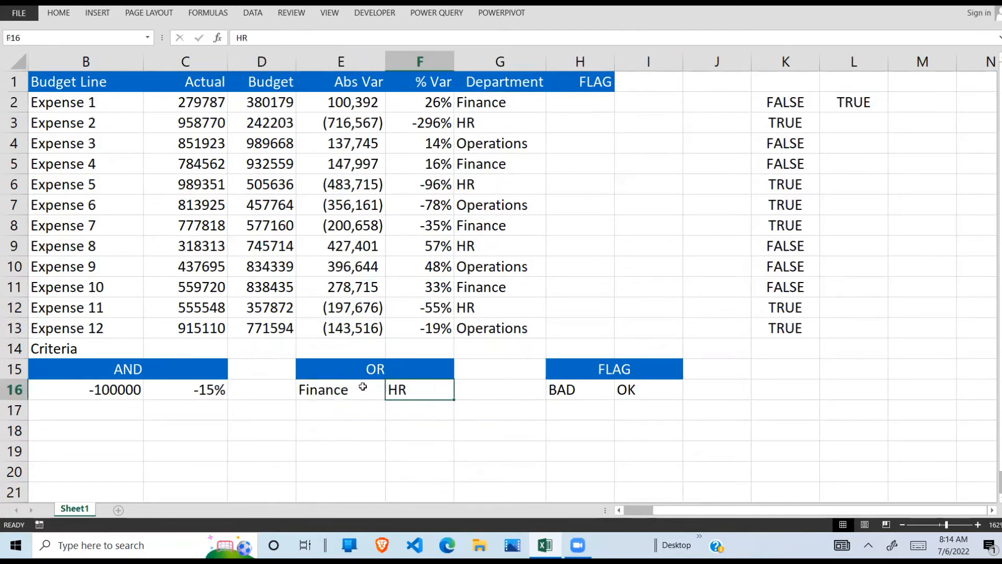
pyautogui.click(346, 390)
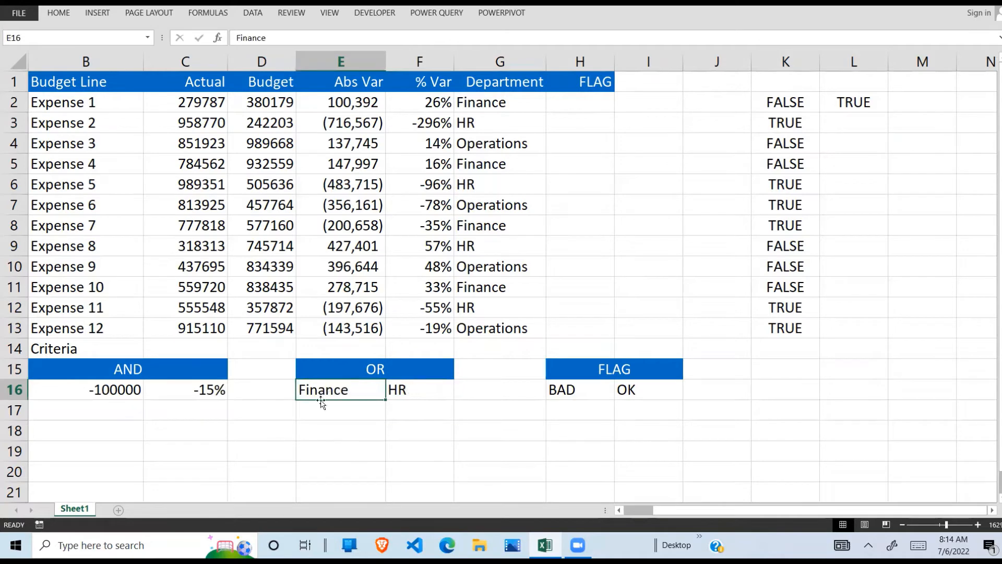
pyautogui.click(401, 395)
pyautogui.click(342, 391)
# - Fill the OR formula from L2 down to L3 and check Expense 2's department
pyautogui.click(851, 99)
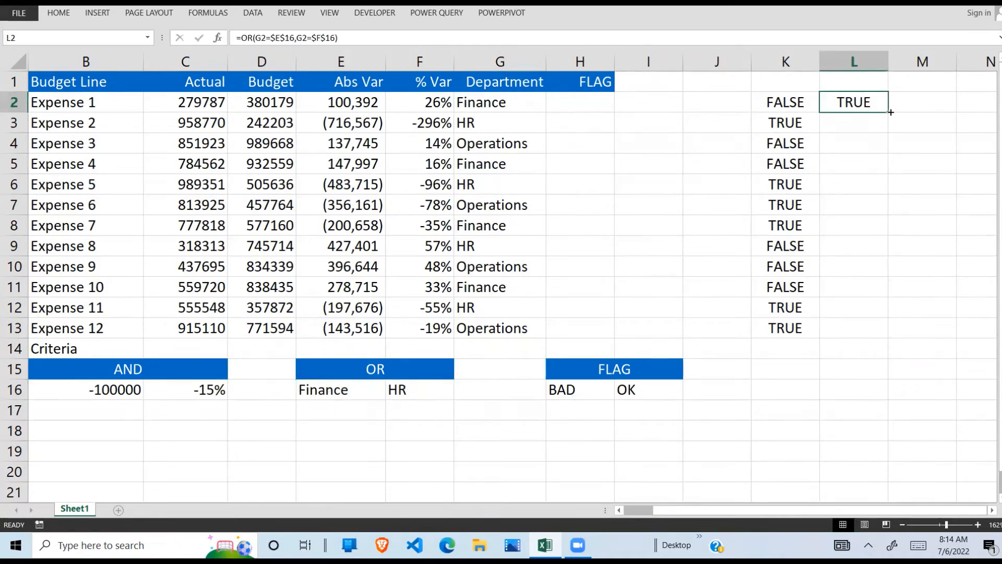
pyautogui.moveTo(888, 111); pyautogui.dragTo(874, 135)
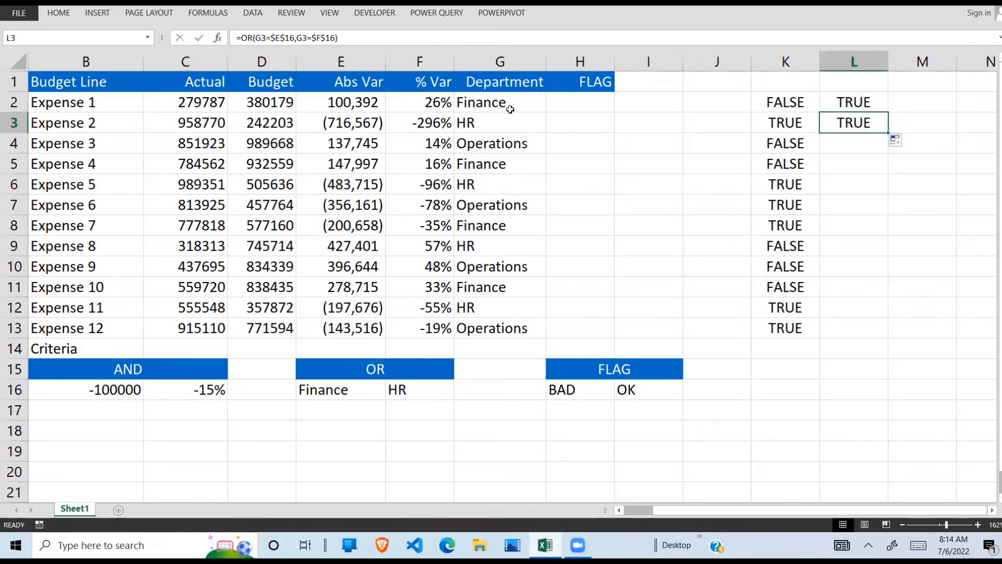
pyautogui.click(497, 120)
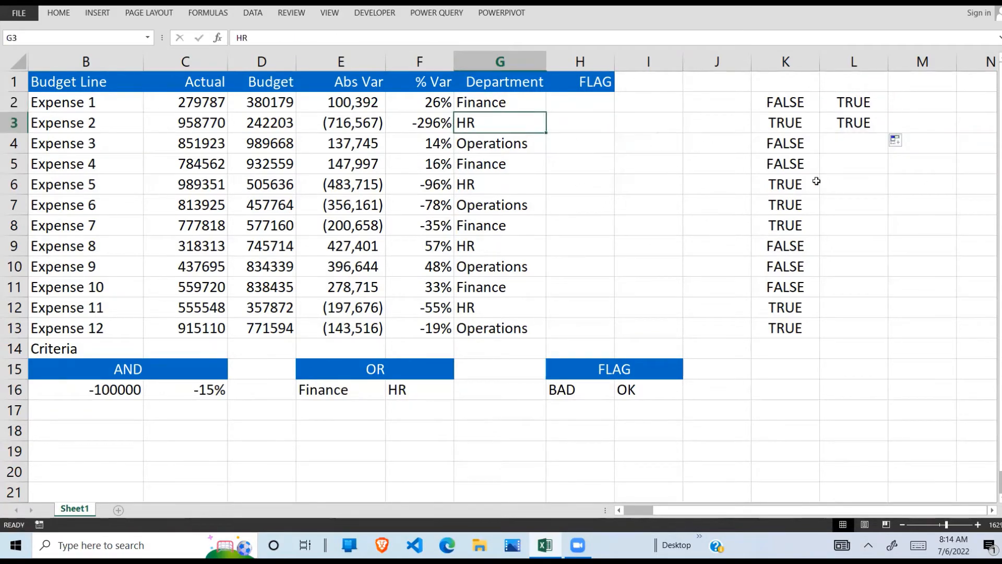
pyautogui.click(870, 115)
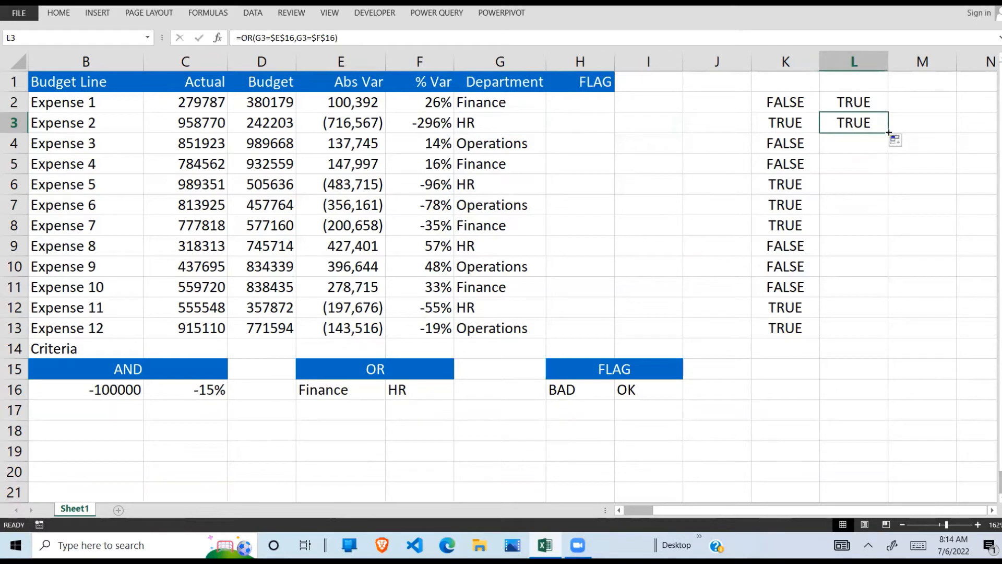
# - Fill the OR formula from L3 down to L4 and check Expense 3's department against the OR criteria
pyautogui.moveTo(888, 133); pyautogui.dragTo(887, 151)
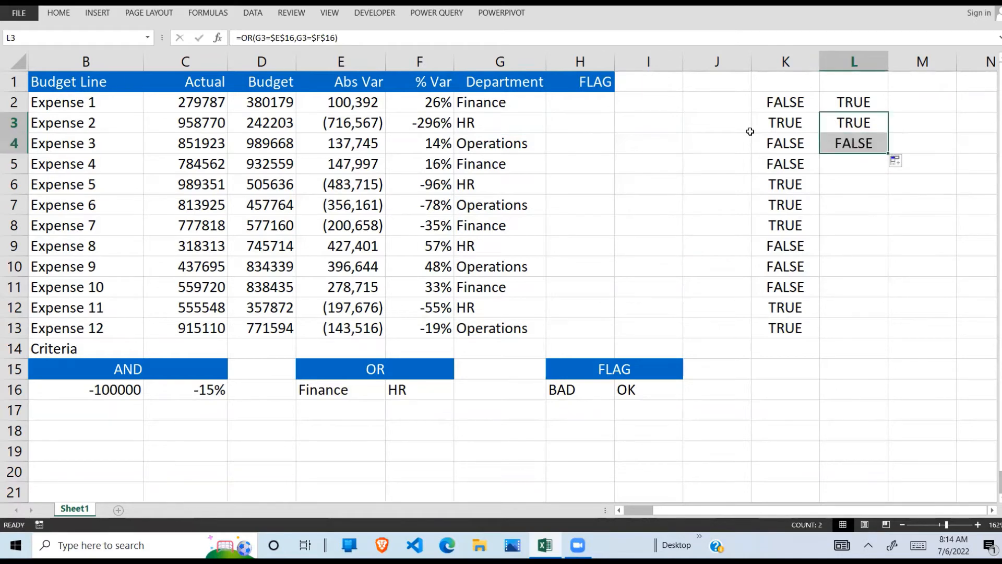
pyautogui.click(538, 144)
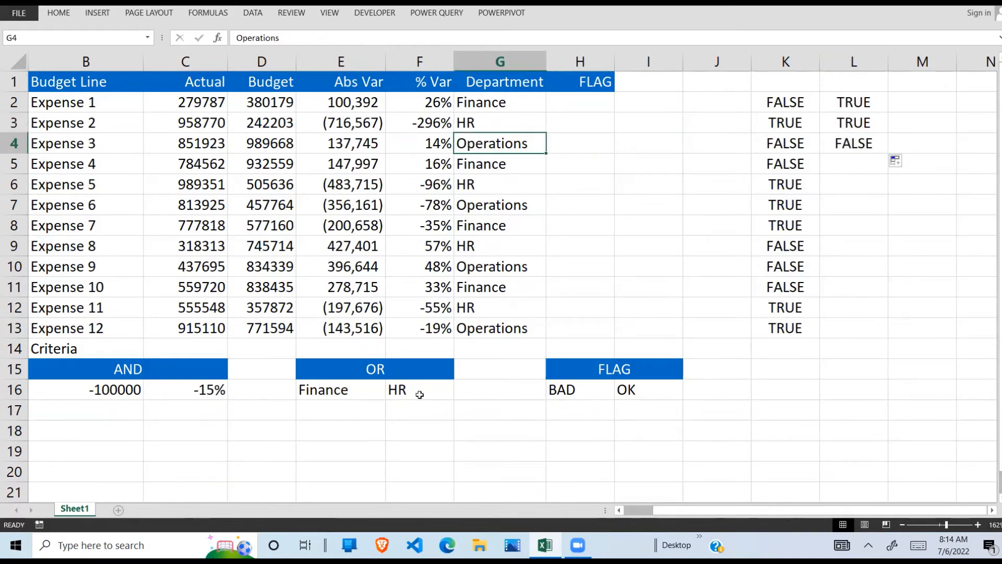
pyautogui.click(342, 390)
pyautogui.click(417, 403)
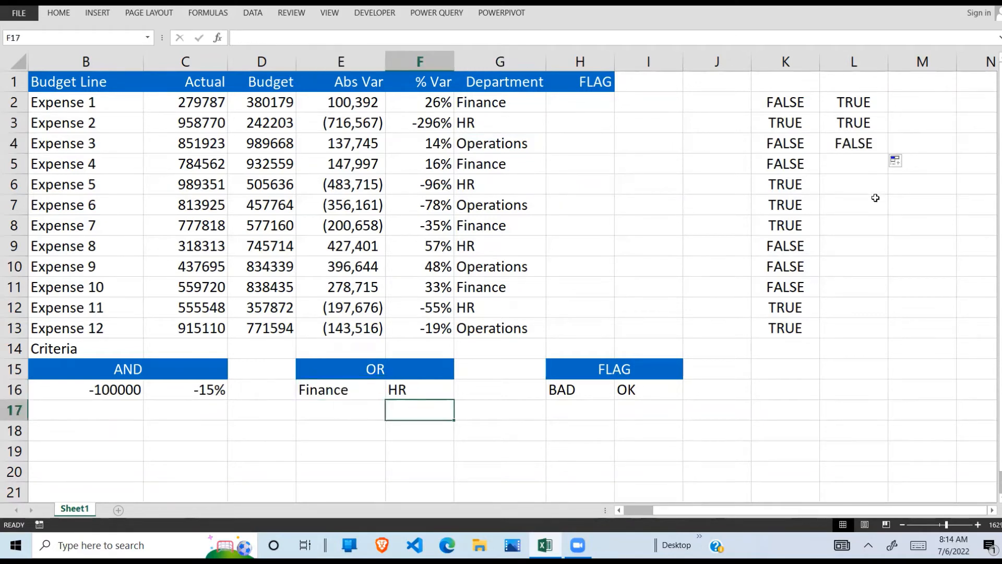
# - Fill the OR formula from L4 down to L13 and review the formulas in column L
pyautogui.click(850, 147)
pyautogui.moveTo(889, 152); pyautogui.dragTo(866, 333)
pyautogui.click(851, 321)
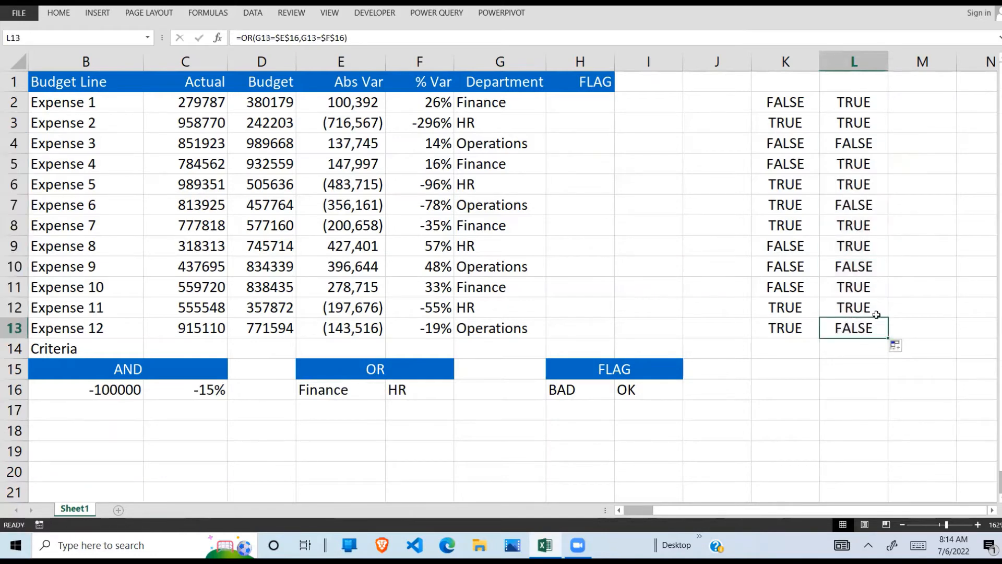
pyautogui.click(855, 304)
pyautogui.click(851, 106)
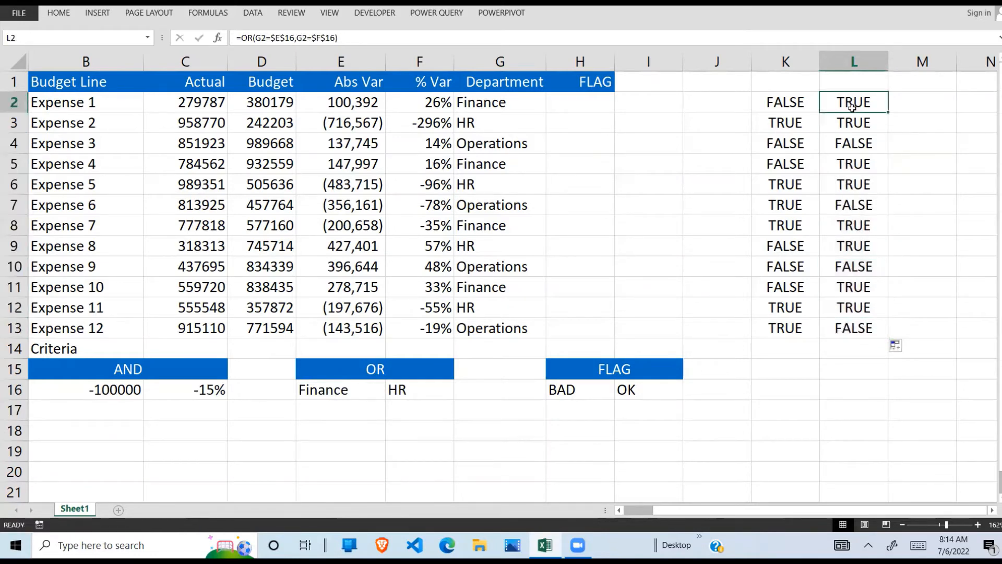
pyautogui.click(862, 237)
# - Compare Expense 1's AND test in K2 with its OR test in L2, considering M2 for combining them
pyautogui.click(815, 99)
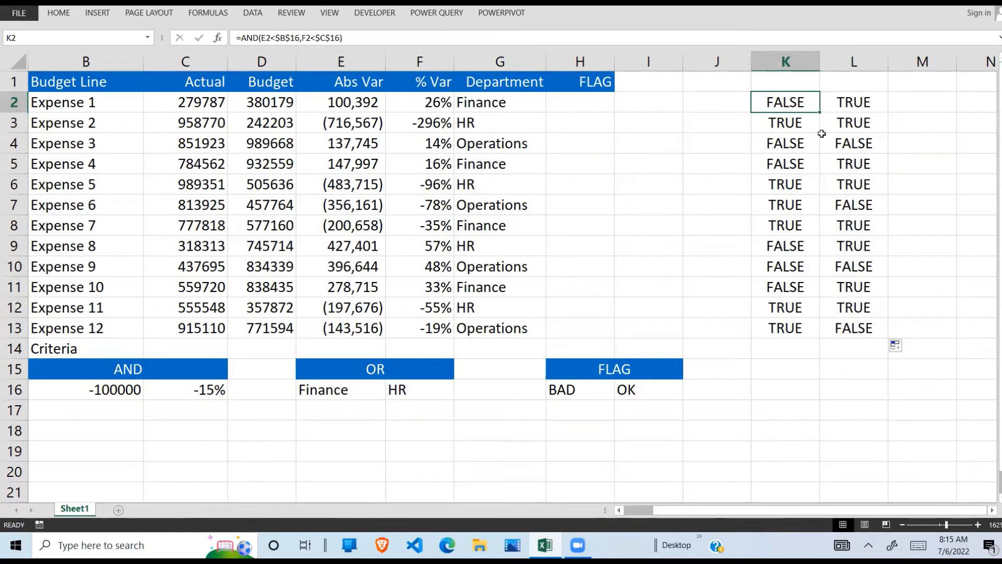
pyautogui.click(870, 104)
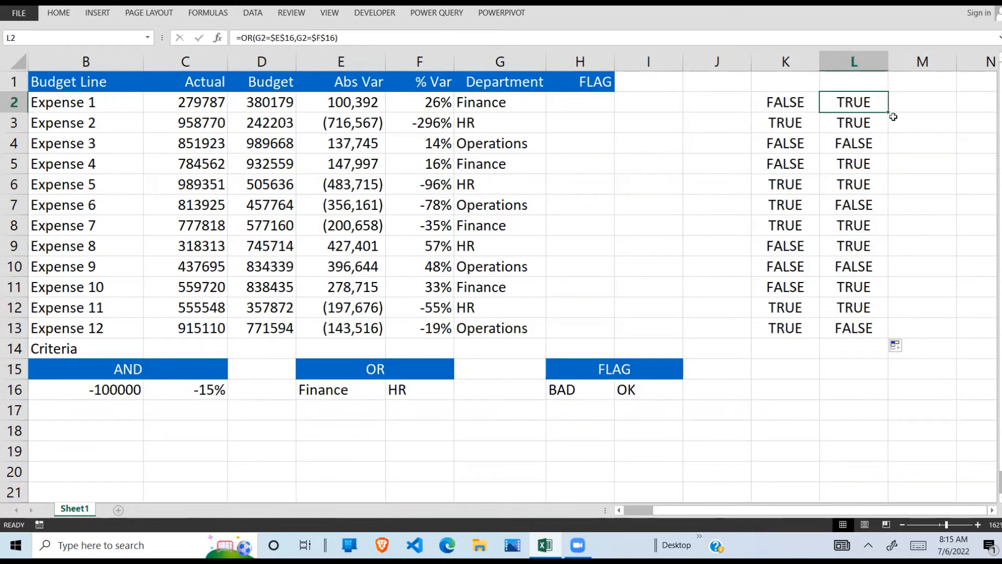
pyautogui.click(925, 109)
pyautogui.click(801, 107)
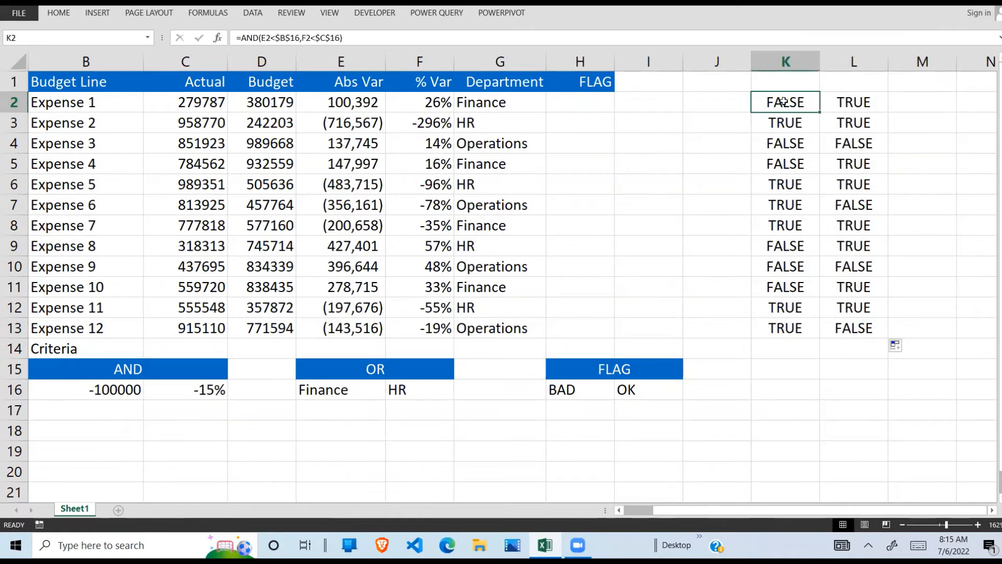
pyautogui.click(856, 101)
pyautogui.click(773, 111)
pyautogui.click(921, 105)
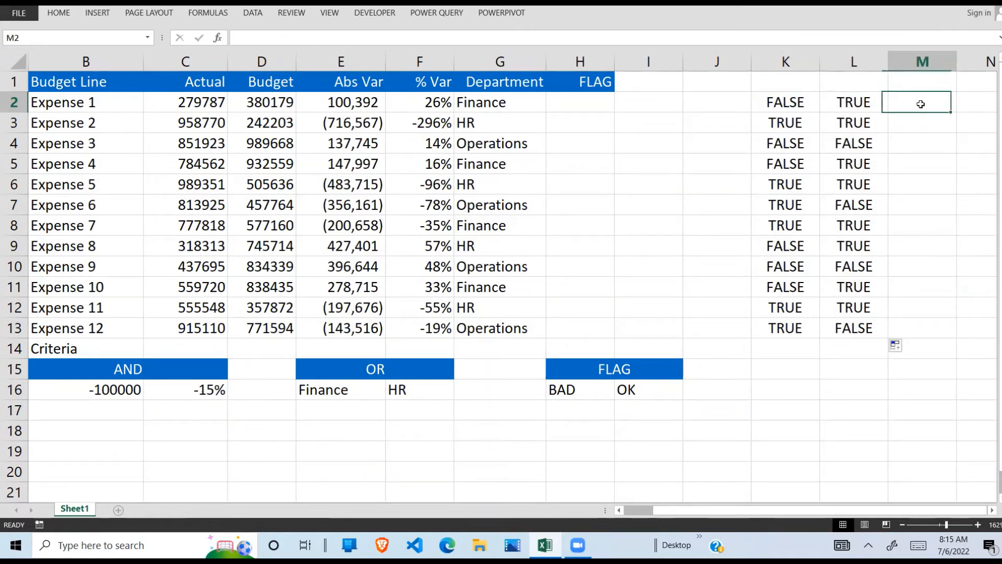
pyautogui.click(783, 105)
pyautogui.click(841, 105)
pyautogui.click(789, 104)
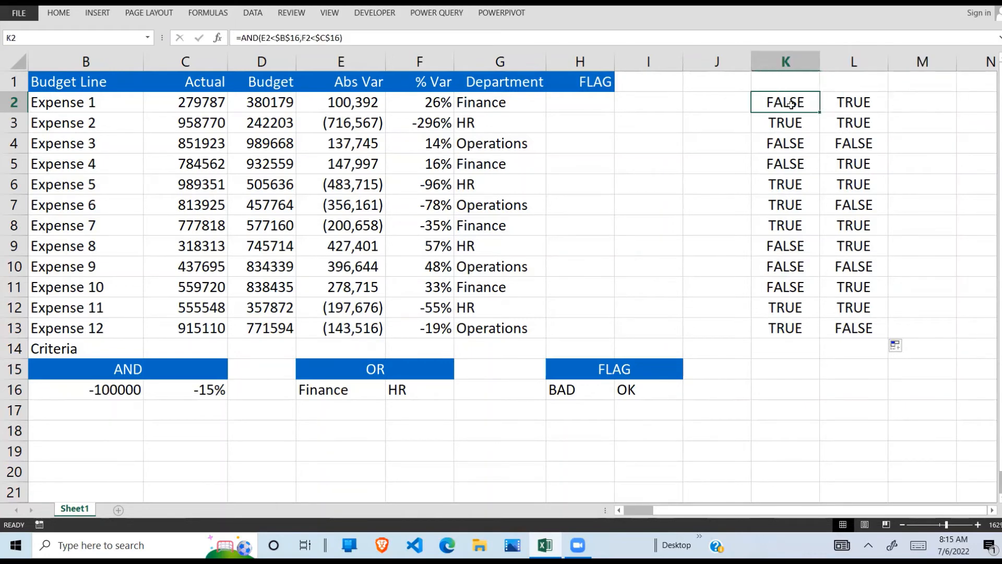
pyautogui.click(859, 102)
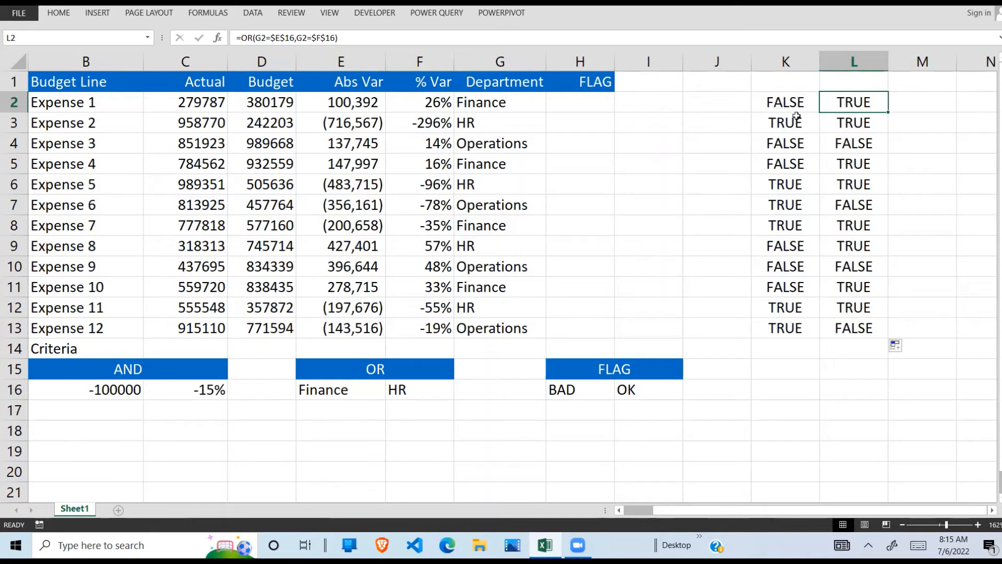
pyautogui.click(919, 111)
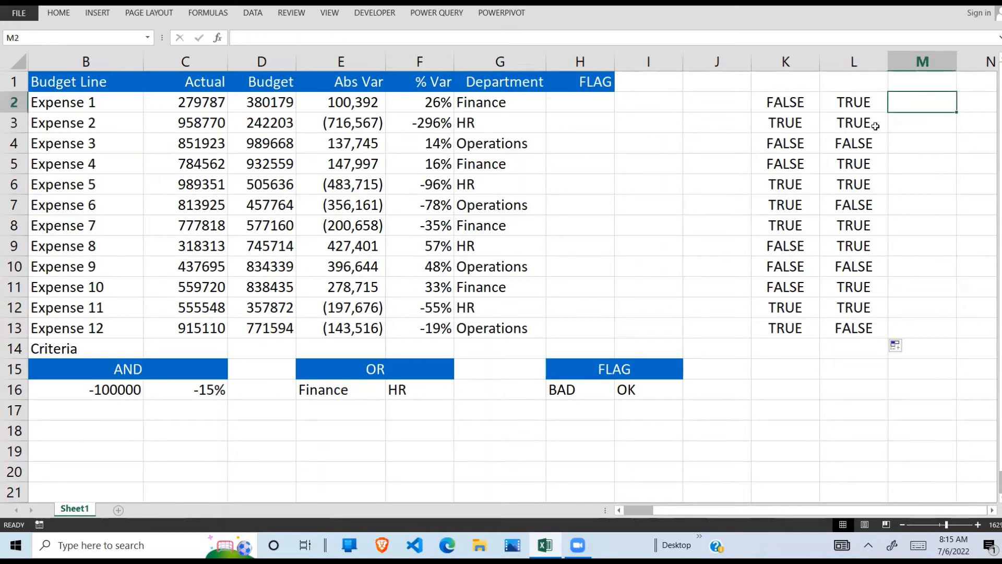
pyautogui.moveTo(791, 107); pyautogui.dragTo(833, 106)
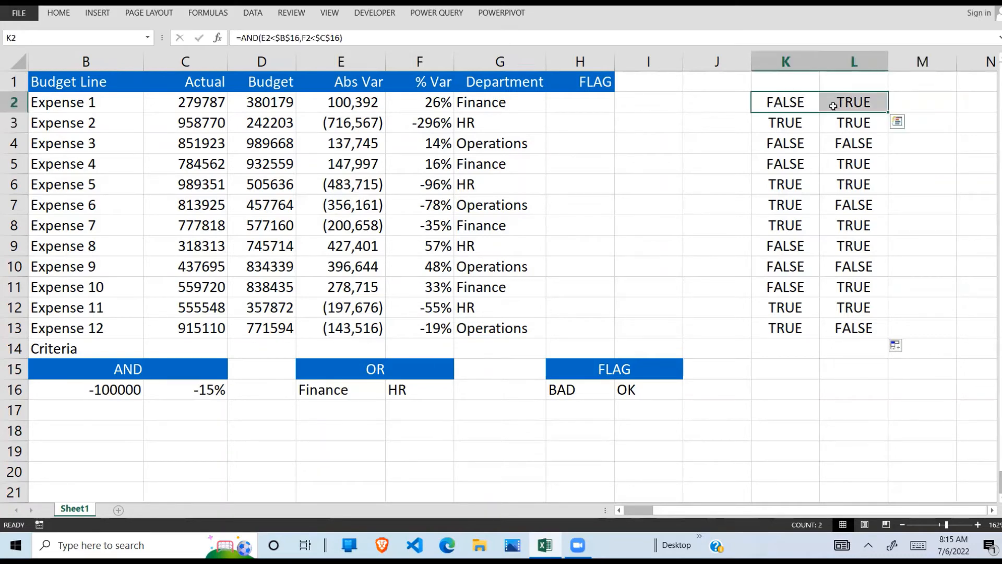
# - Compare the AND and OR results of Expenses 2, 3 and 5 in columns K and L with the BAD and OK flags in row 16
pyautogui.moveTo(772, 125); pyautogui.dragTo(852, 123)
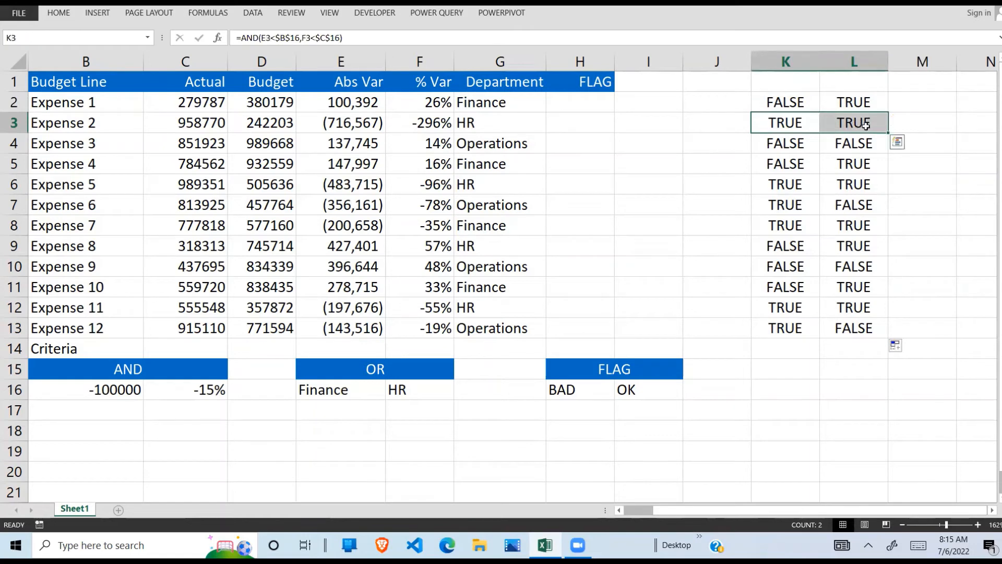
pyautogui.click(564, 392)
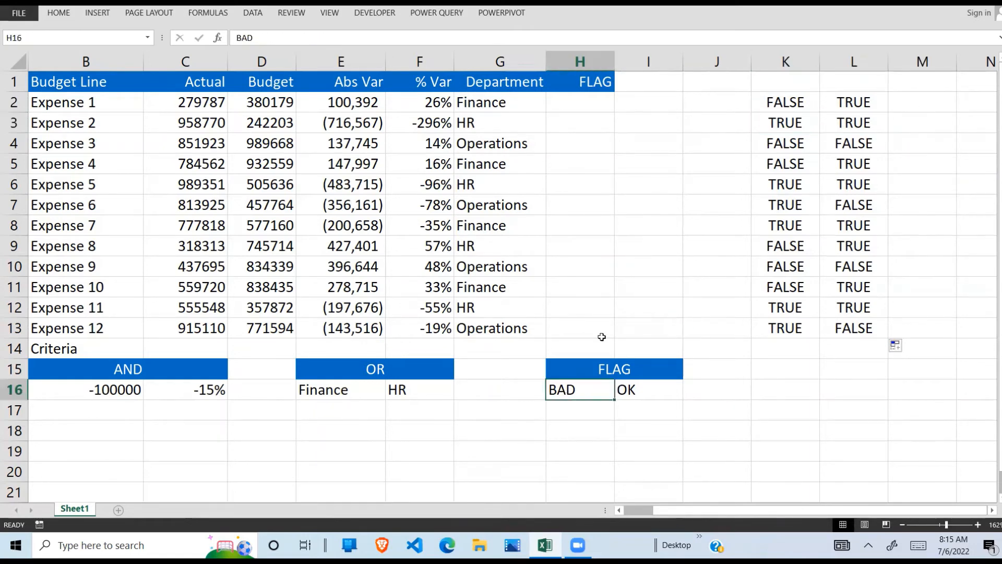
pyautogui.click(780, 142)
pyautogui.press('Right')
pyautogui.moveTo(780, 142); pyautogui.dragTo(850, 143)
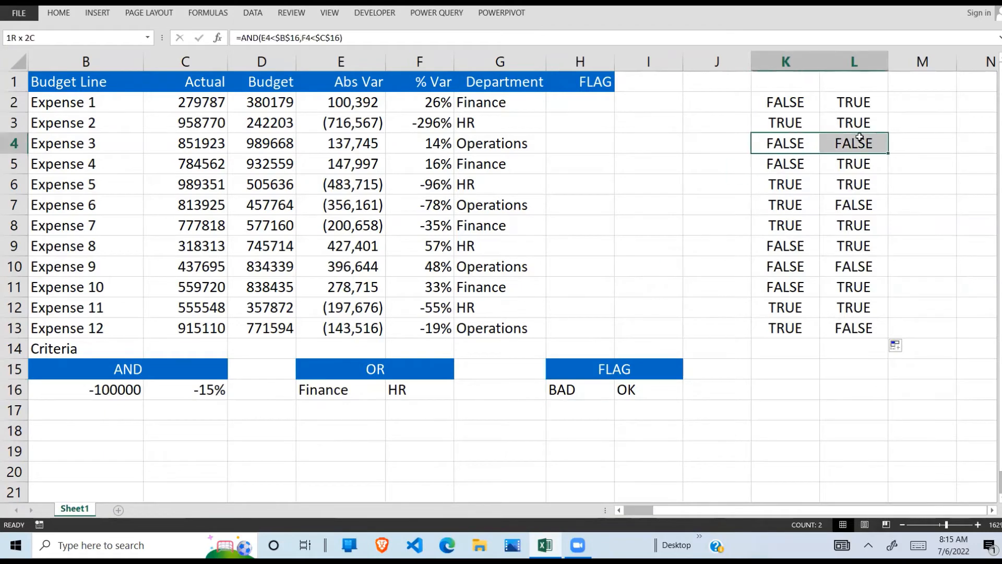
pyautogui.click(663, 389)
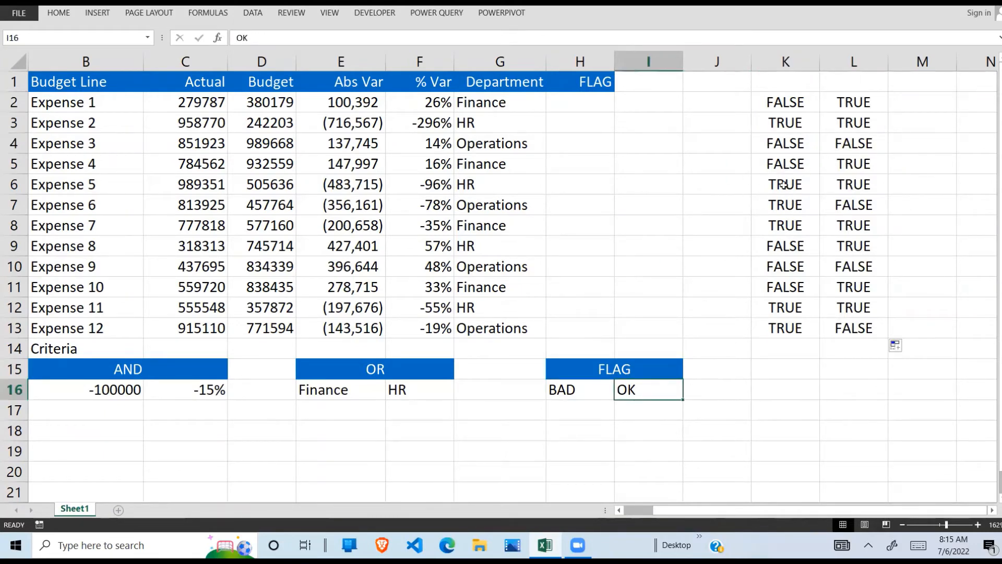
pyautogui.moveTo(784, 184); pyautogui.dragTo(845, 183)
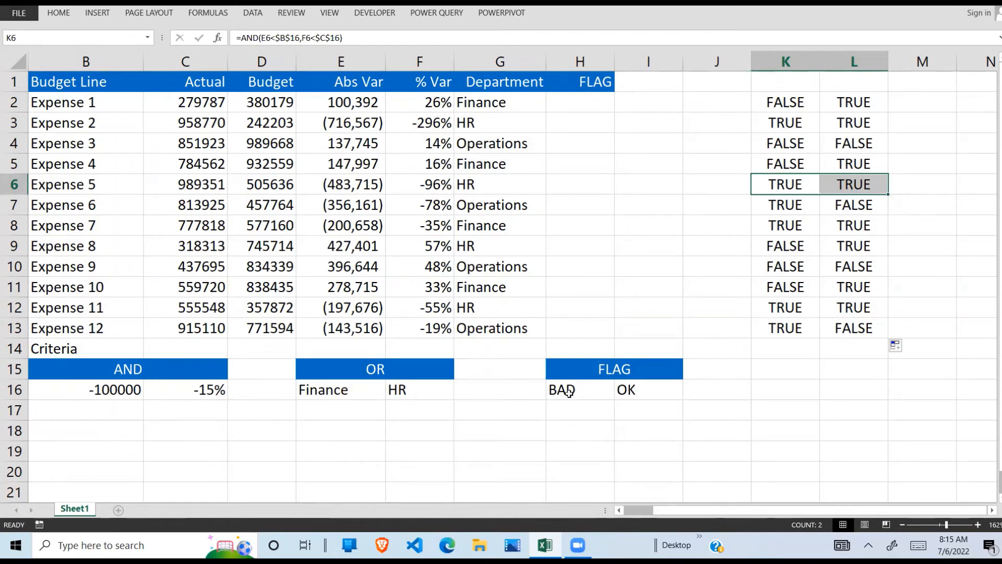
pyautogui.click(573, 392)
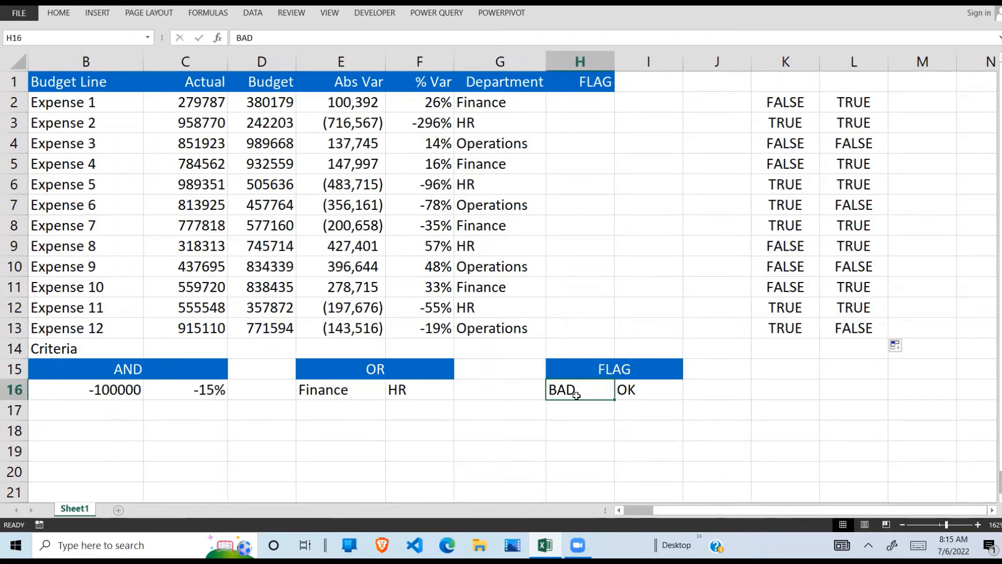
# - Enter =AND(K2,L2) in M2 to combine Expense 1's AND and OR tests
pyautogui.click(854, 103)
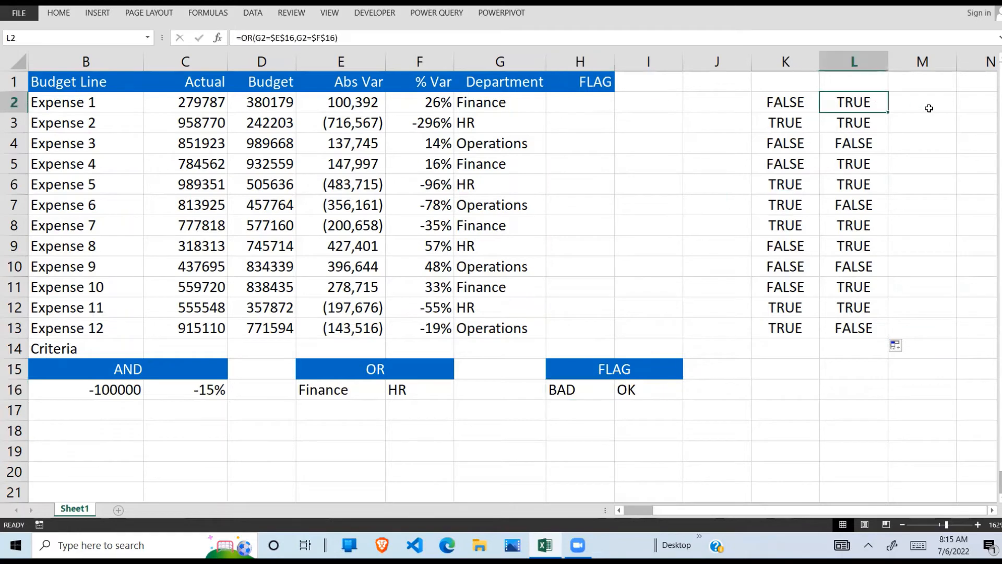
pyautogui.click(929, 107)
pyautogui.click(625, 104)
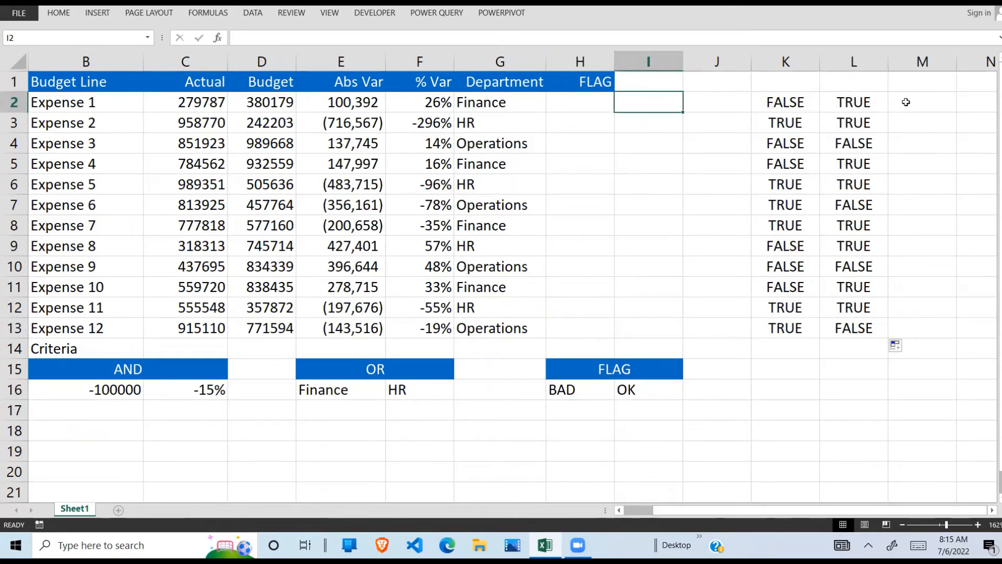
pyautogui.click(907, 103)
pyautogui.write('=')
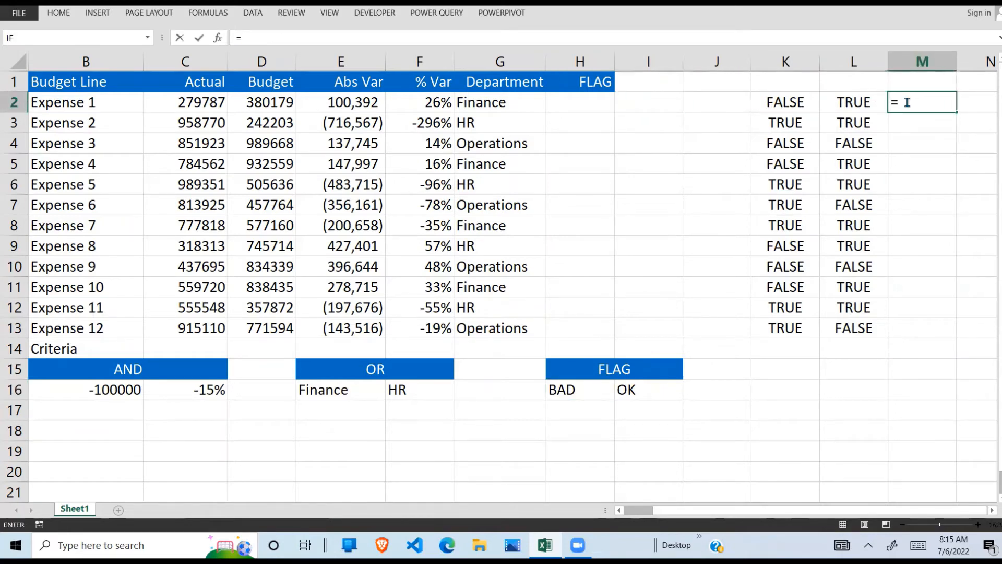
pyautogui.write('AND(')
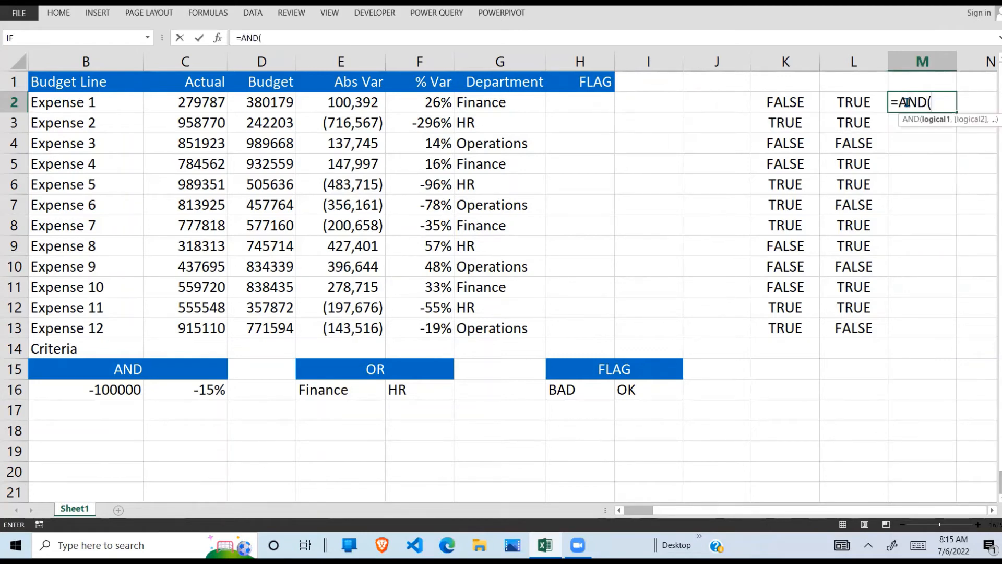
pyautogui.click(778, 107)
pyautogui.write('.')
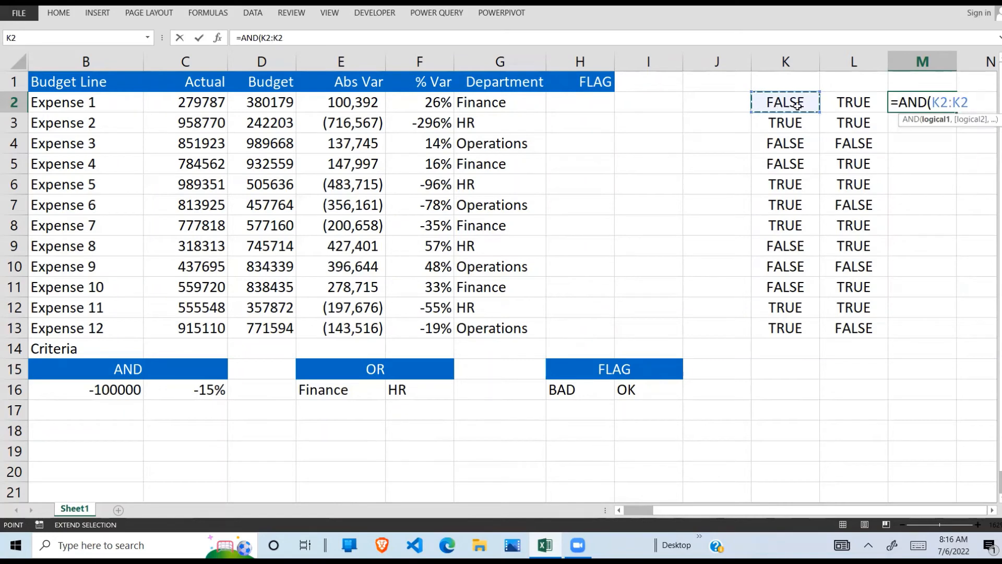
pyautogui.press('BackSpace')
pyautogui.press('BackSpace')
pyautogui.press('BackSpace')
pyautogui.write(',')
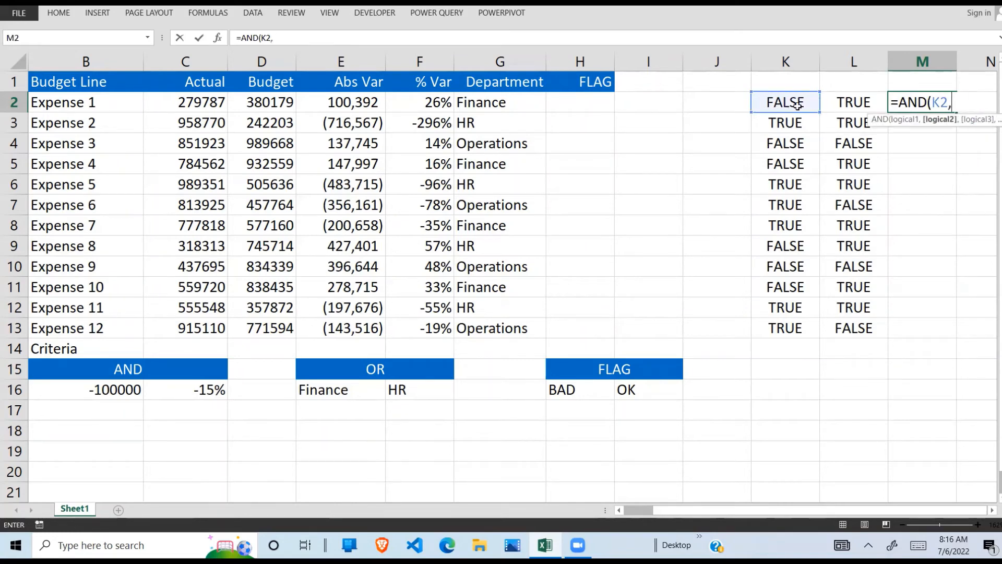
pyautogui.click(863, 102)
pyautogui.write(')')
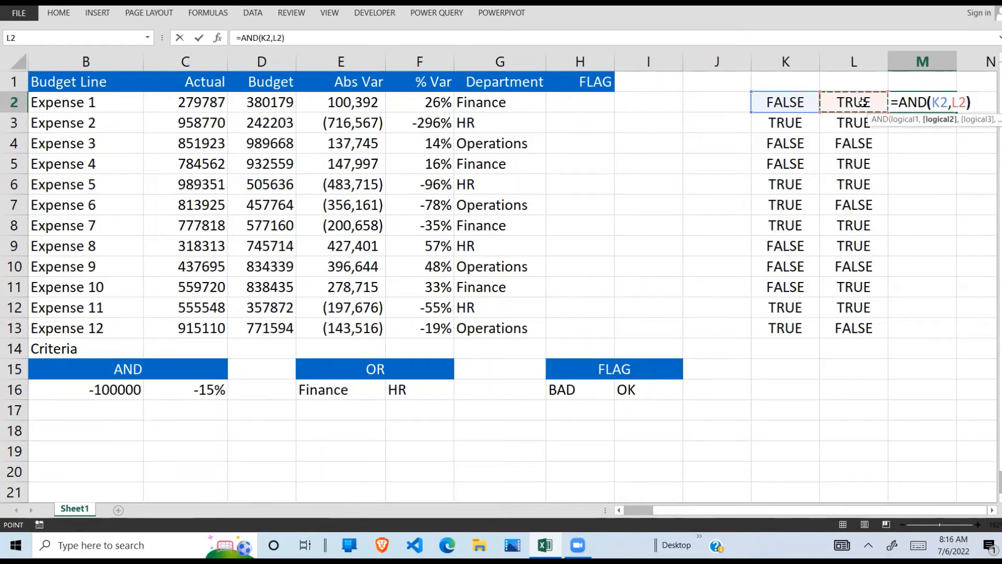
pyautogui.press('Return')
# - Fill the combined AND formula from M2 down to M13
pyautogui.click(959, 94)
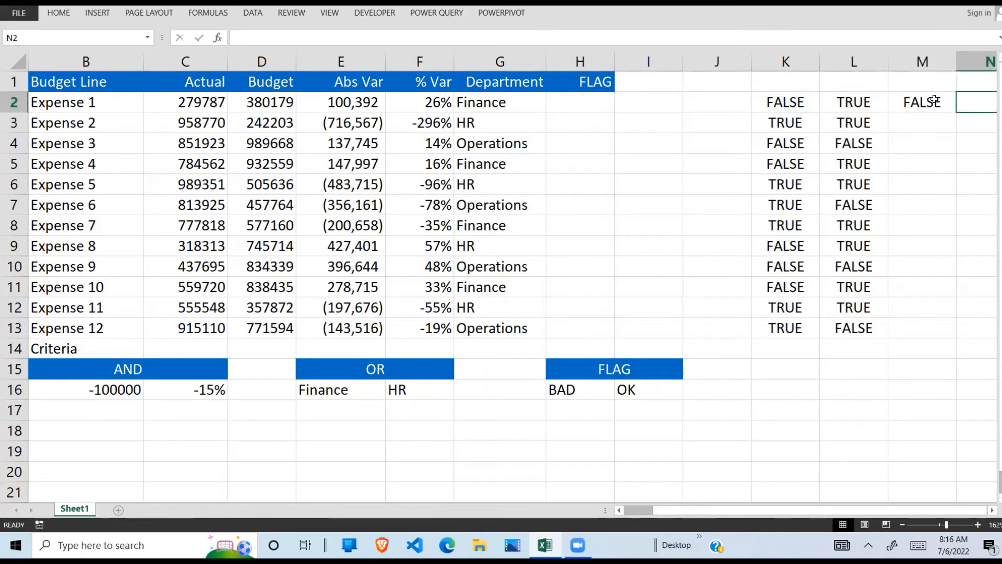
pyautogui.click(953, 106)
pyautogui.moveTo(958, 143); pyautogui.dragTo(918, 337)
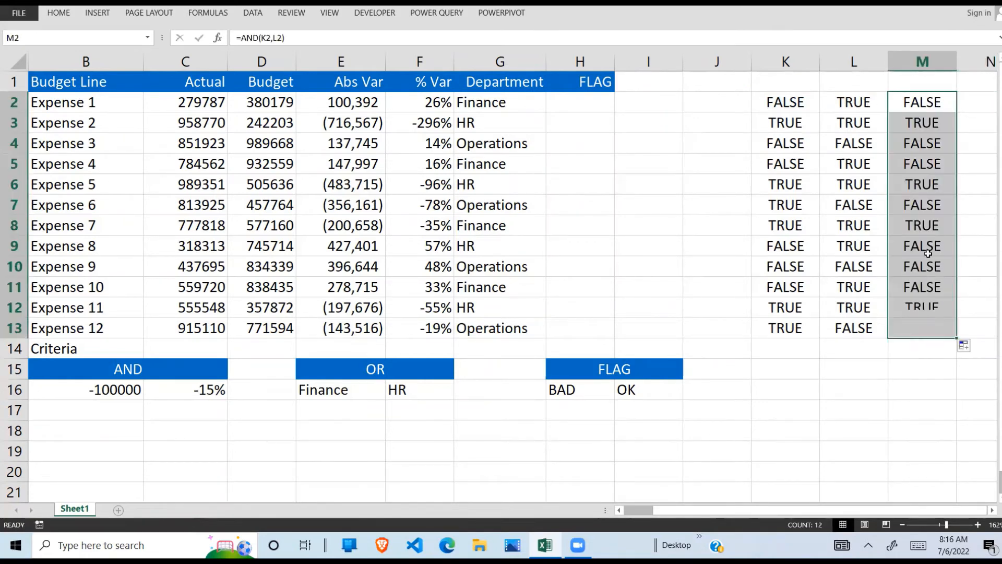
pyautogui.click(921, 225)
pyautogui.click(905, 174)
# - Begin Expense 1's flag formula in H2 with an IF function whose logical test is a nested AND
pyautogui.click(606, 103)
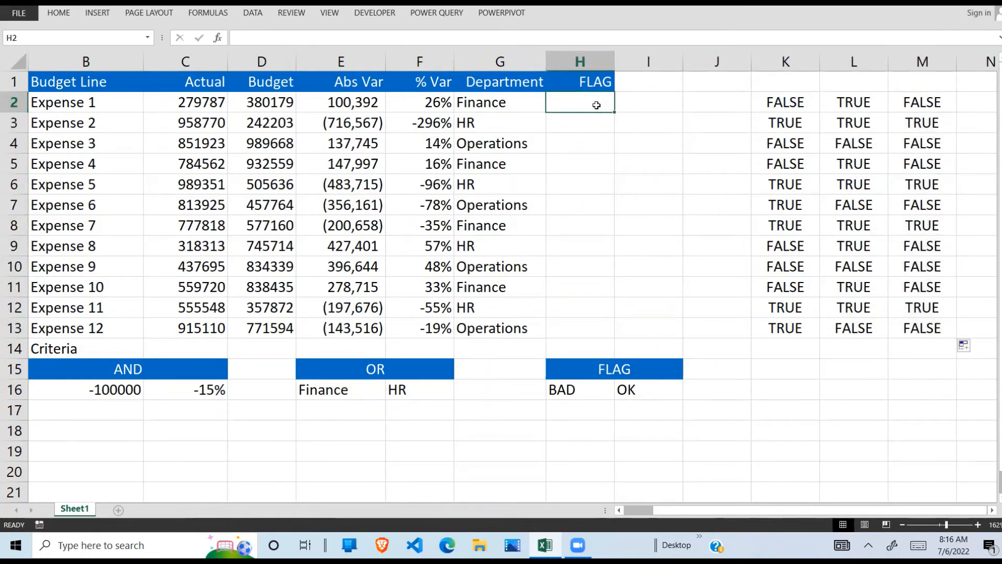
pyautogui.write('=FIF')
pyautogui.press('BackSpace')
pyautogui.press('BackSpace')
pyautogui.press('BackSpace')
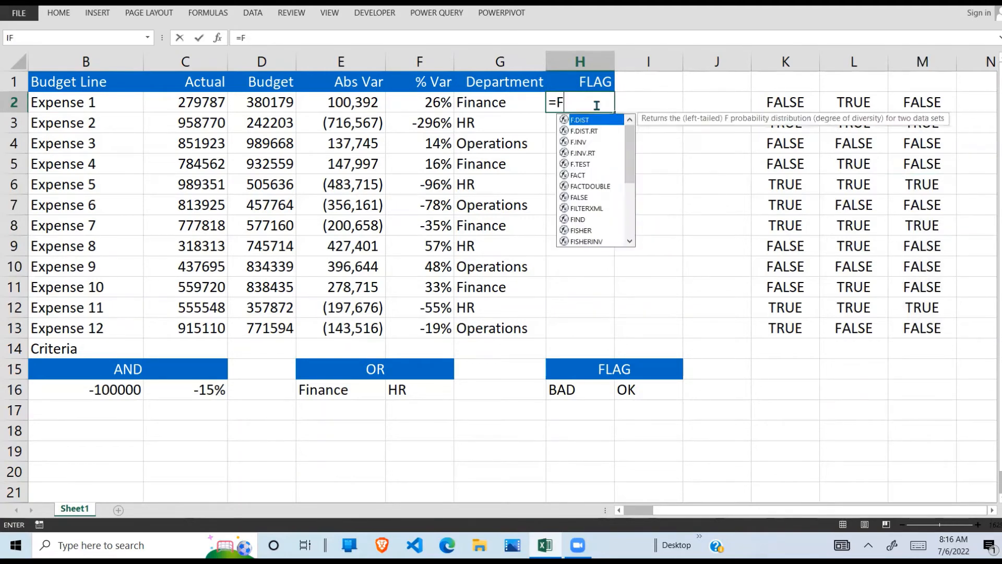
pyautogui.write('IF(')
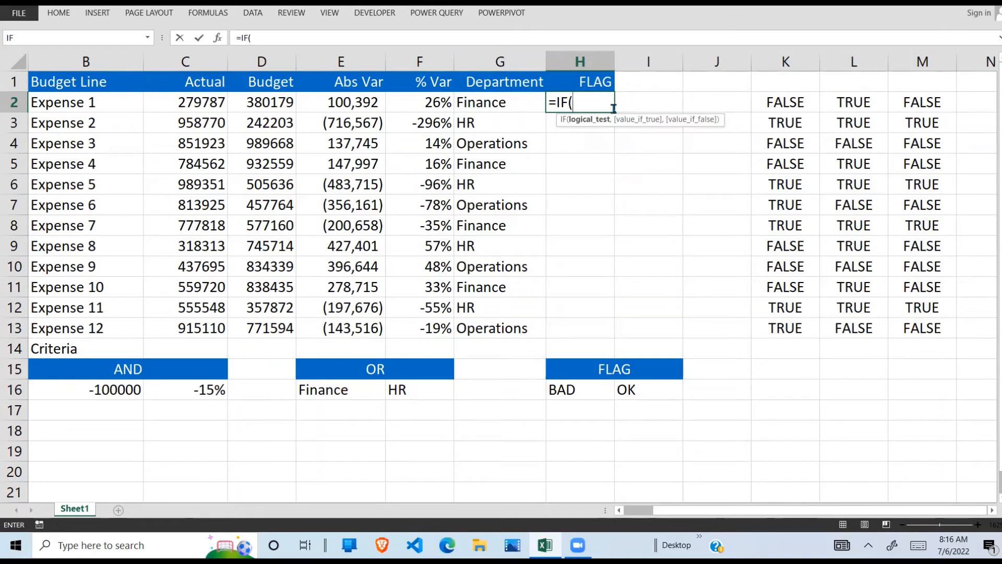
pyautogui.write('AND(')
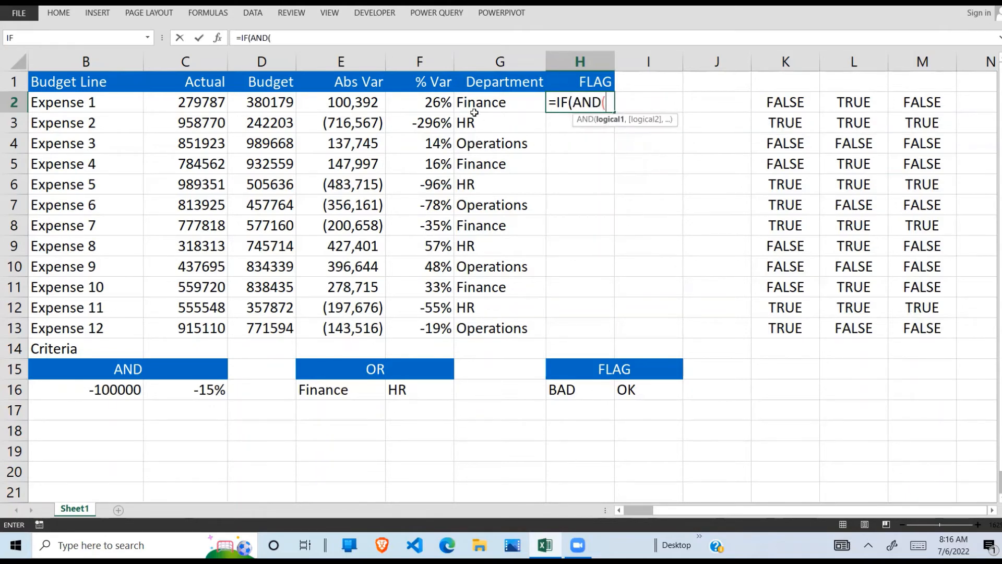
# - Add the variance conditions E2<$B$16 and F2<$C$16 to the nested AND in H2, with absolute references to the criteria
pyautogui.click(356, 104)
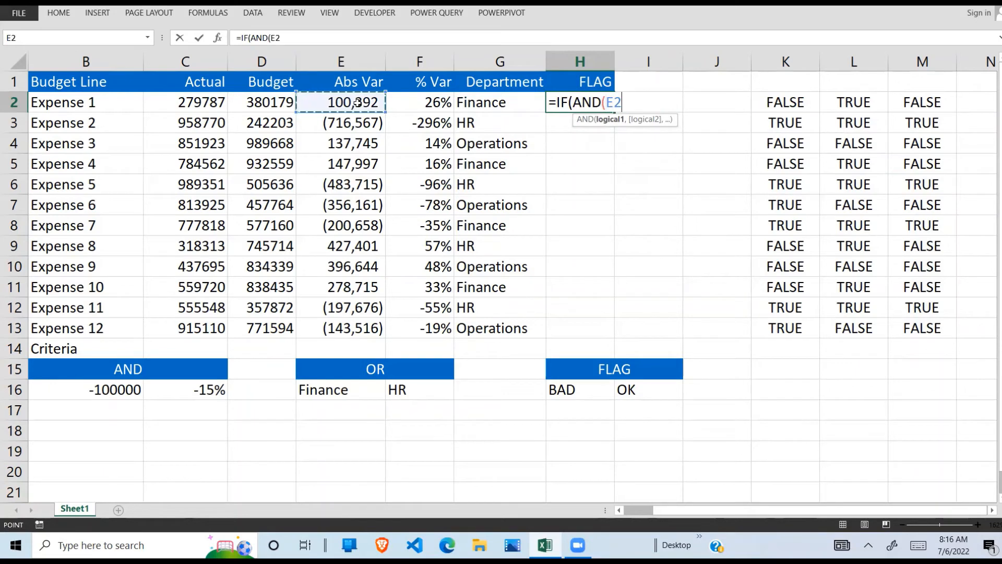
pyautogui.write('<')
pyautogui.click(105, 388)
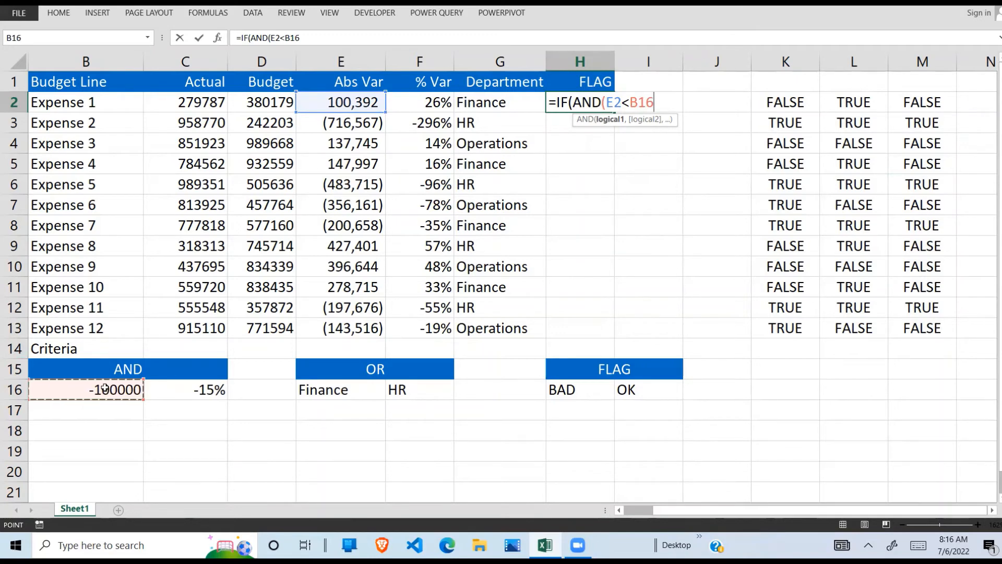
pyautogui.press('F4')
pyautogui.write(',')
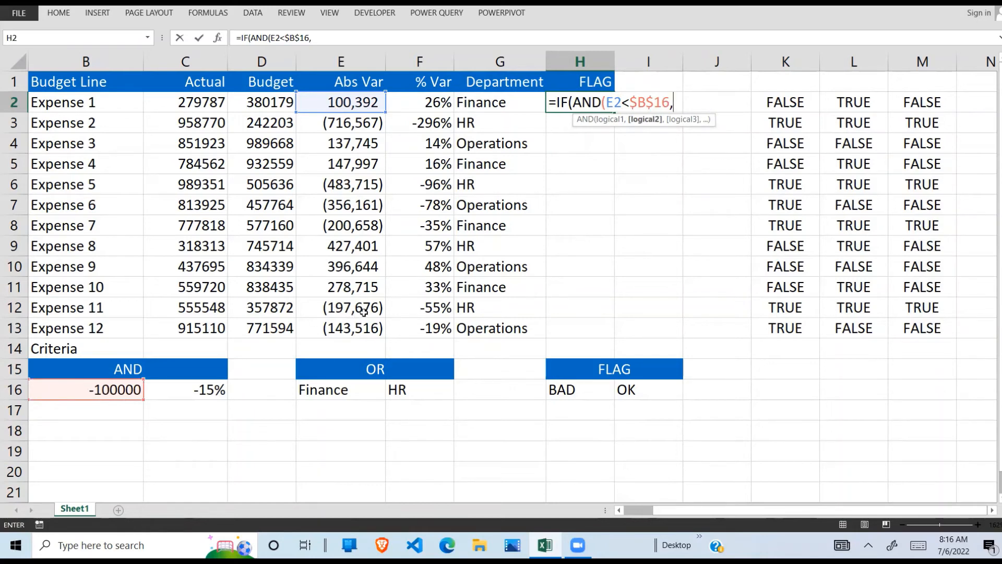
pyautogui.click(438, 104)
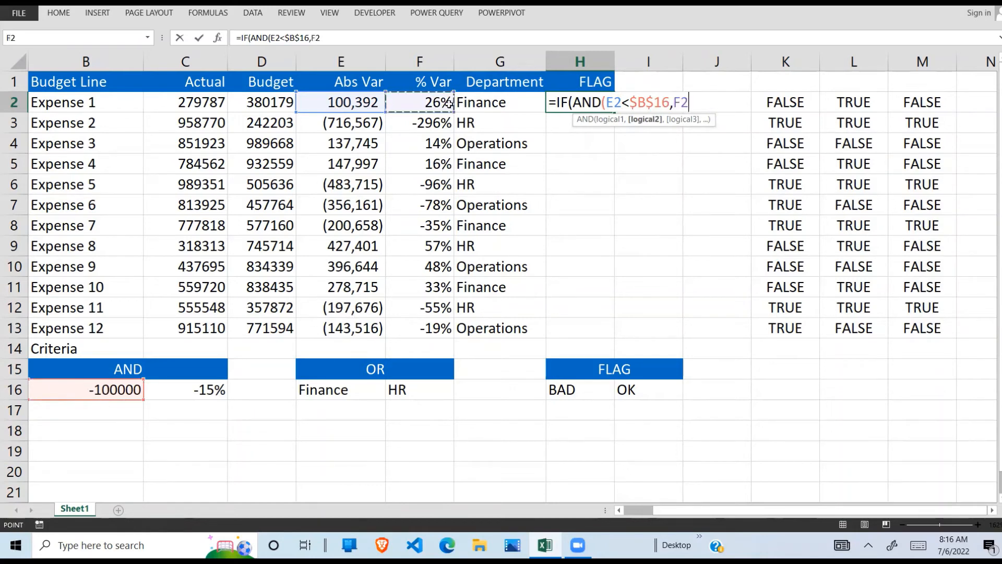
pyautogui.write('<')
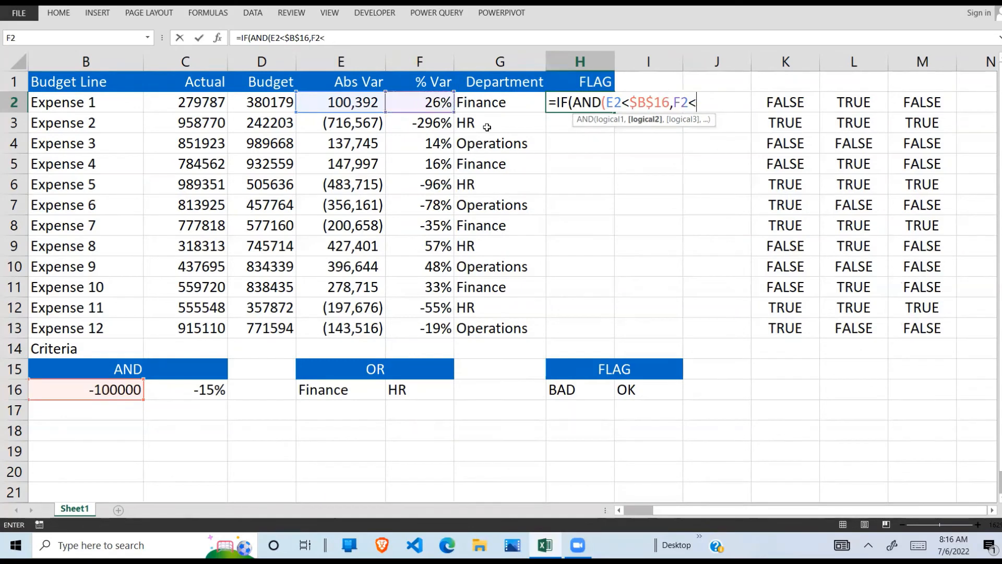
pyautogui.click(201, 390)
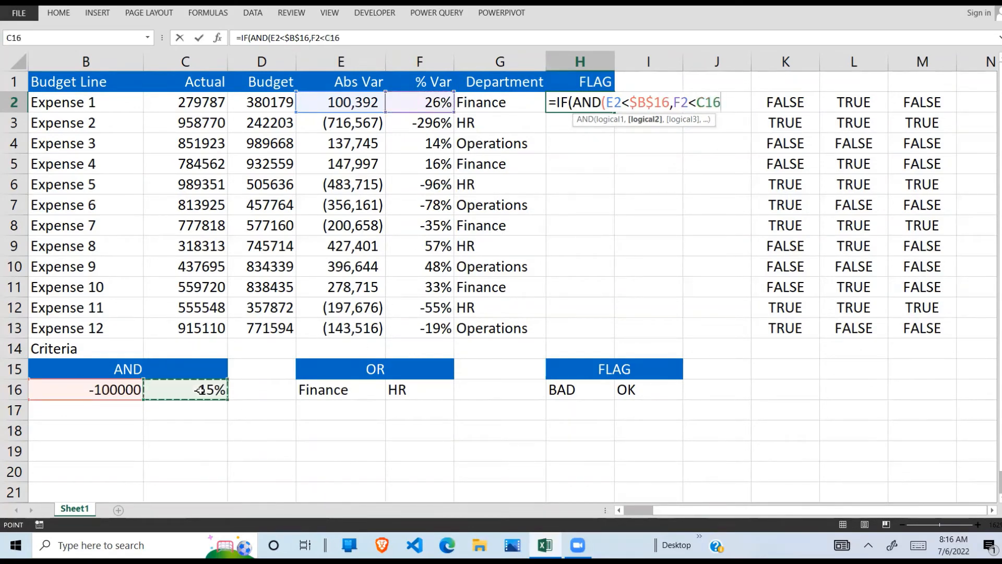
pyautogui.press('F4')
pyautogui.write(',')
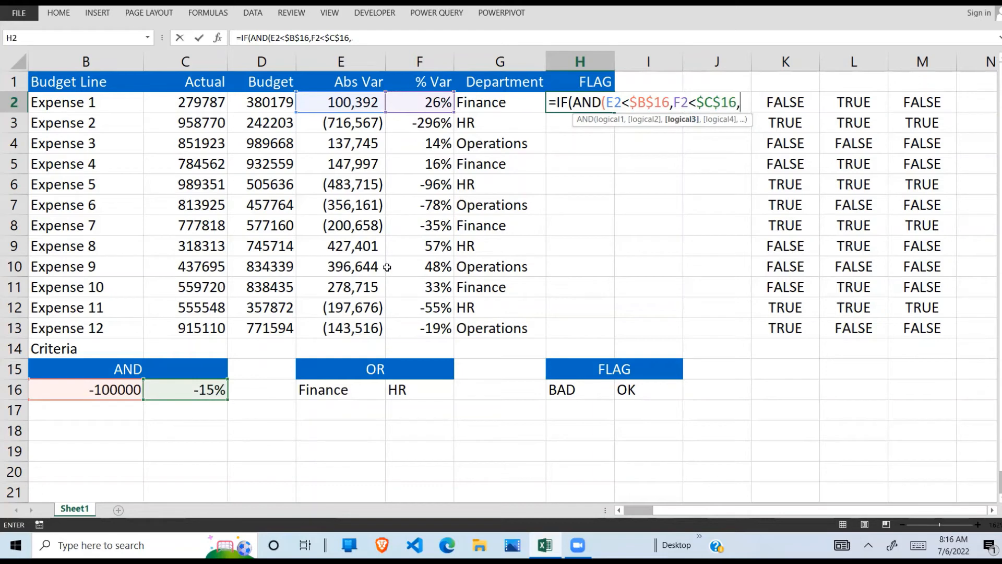
pyautogui.write('OR')
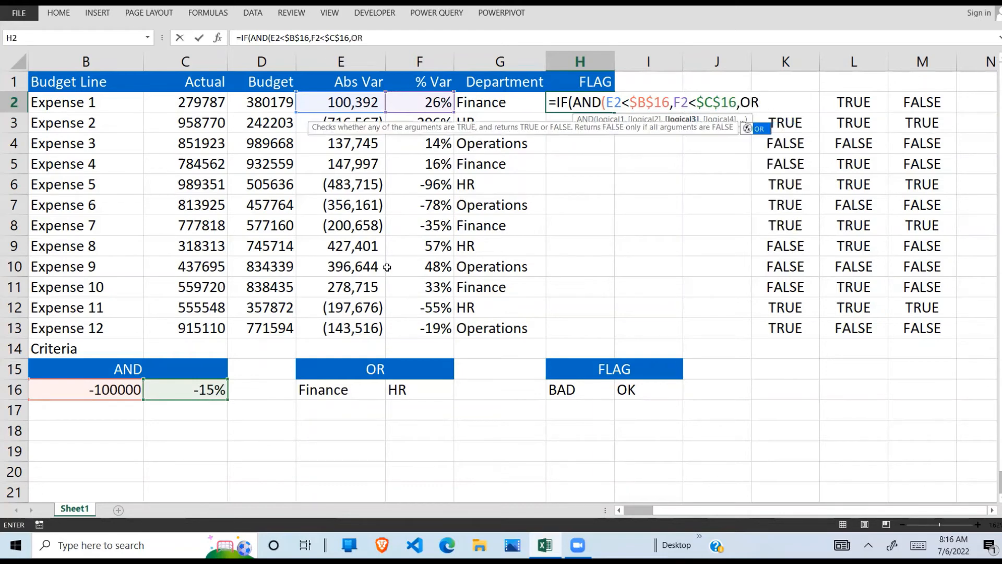
pyautogui.write('(')
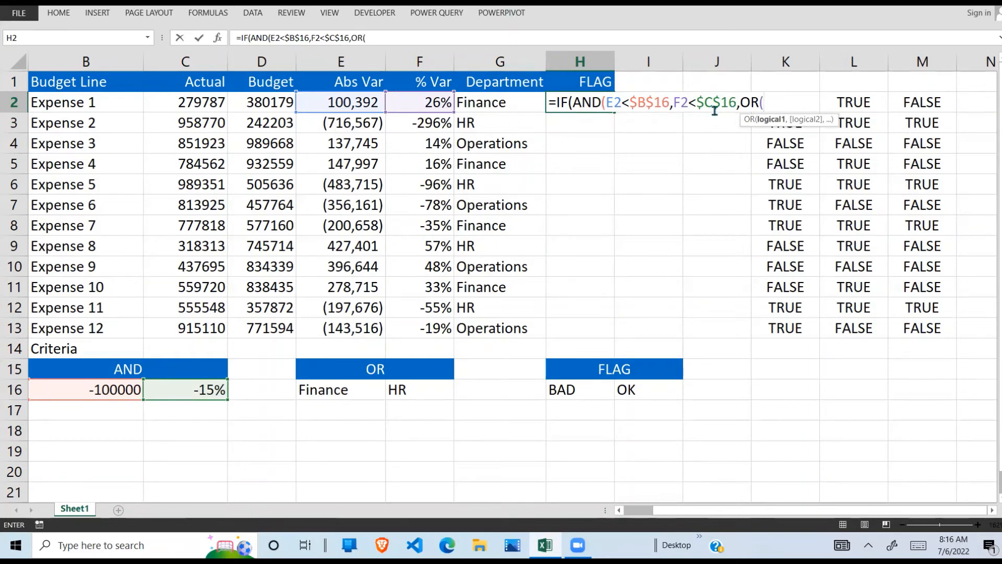
# - Add a nested OR to the AND in H2, with G2=$E$16 as its first department condition and an absolute criterion reference
pyautogui.click(501, 106)
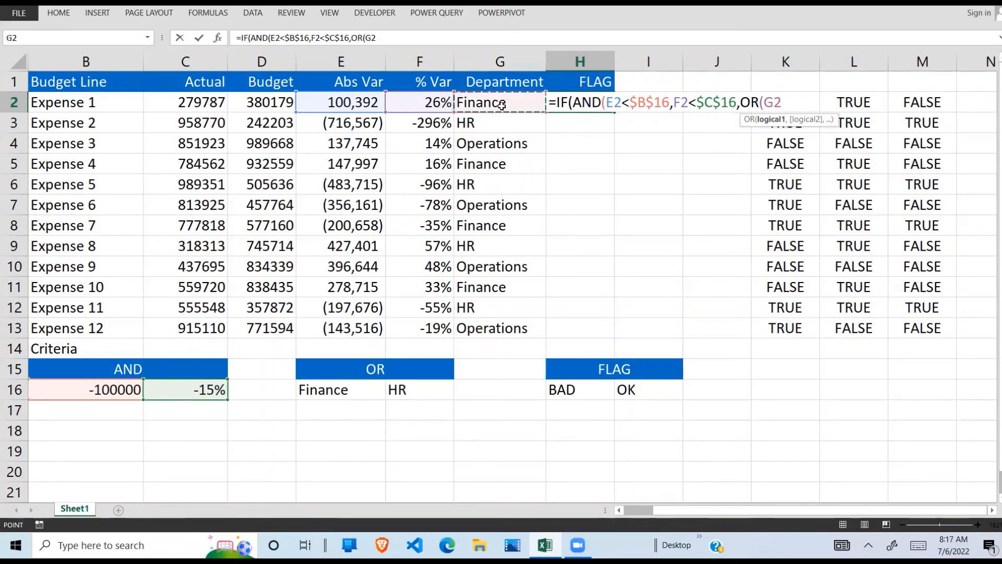
pyautogui.write('=')
pyautogui.click(345, 395)
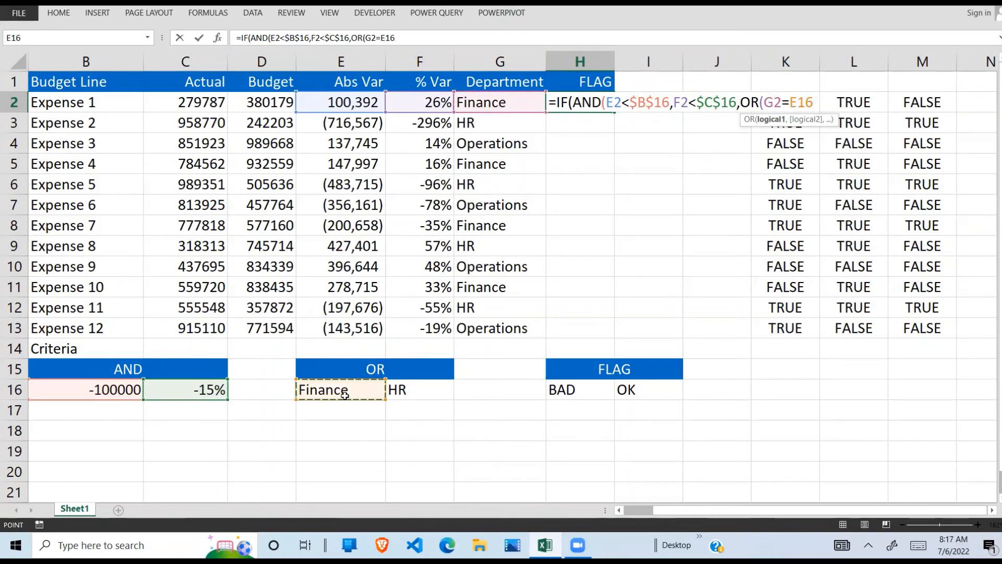
pyautogui.press('F4')
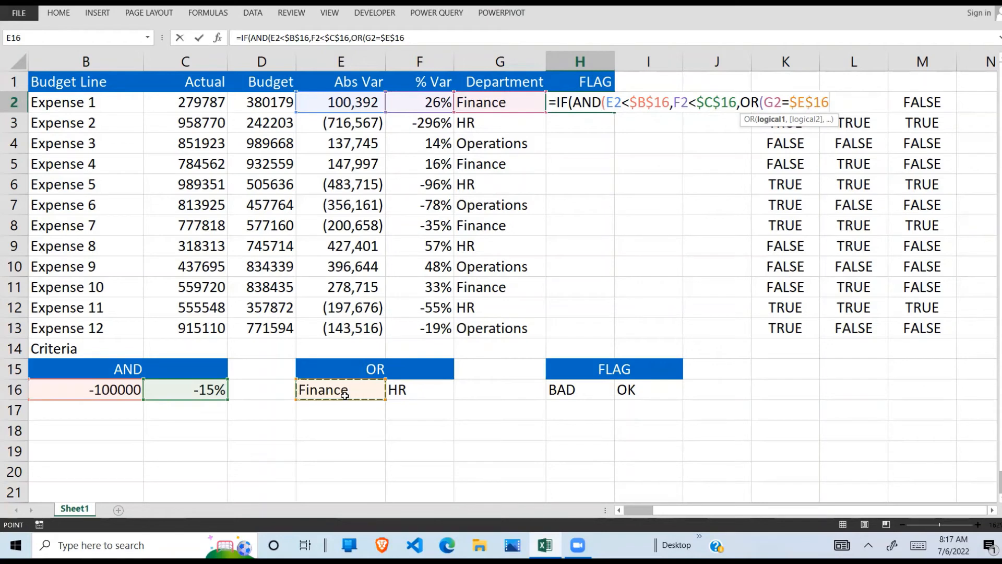
pyautogui.press('F8')
pyautogui.press('BackSpace')
pyautogui.press('BackSpace')
pyautogui.press('BackSpace')
pyautogui.press('BackSpace')
pyautogui.press('BackSpace')
pyautogui.press('BackSpace')
pyautogui.press('BackSpace')
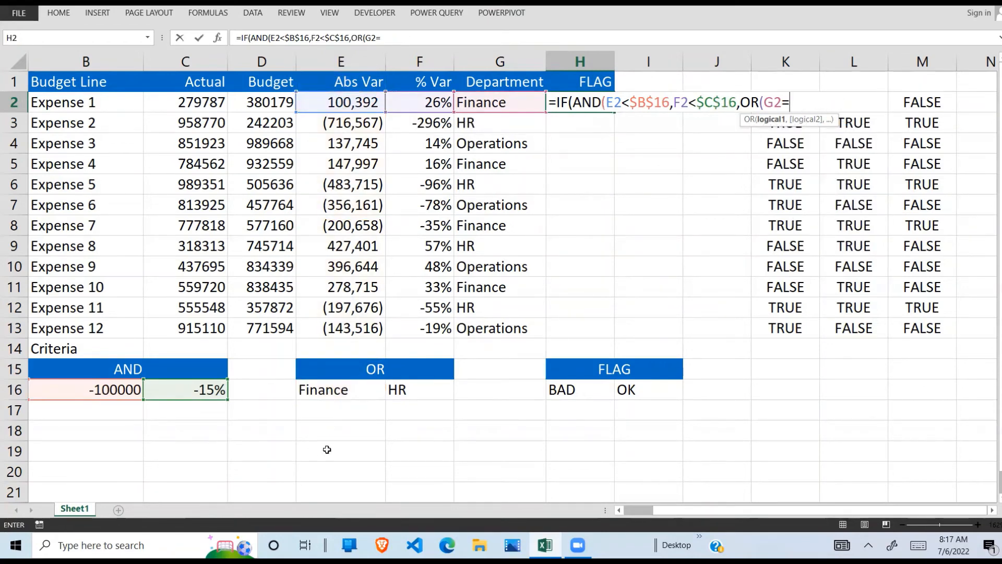
pyautogui.click(359, 386)
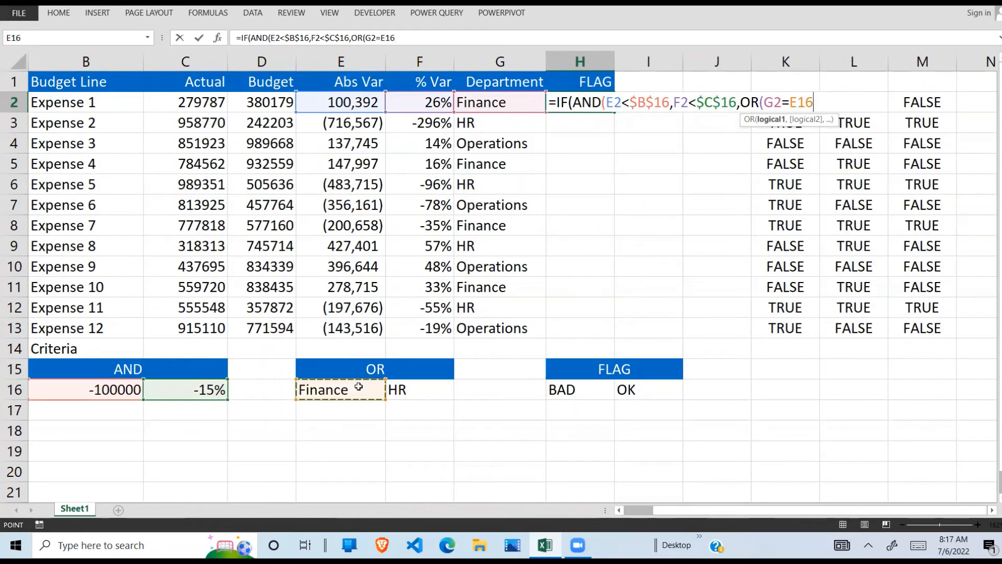
pyautogui.press('F4')
pyautogui.write(',')
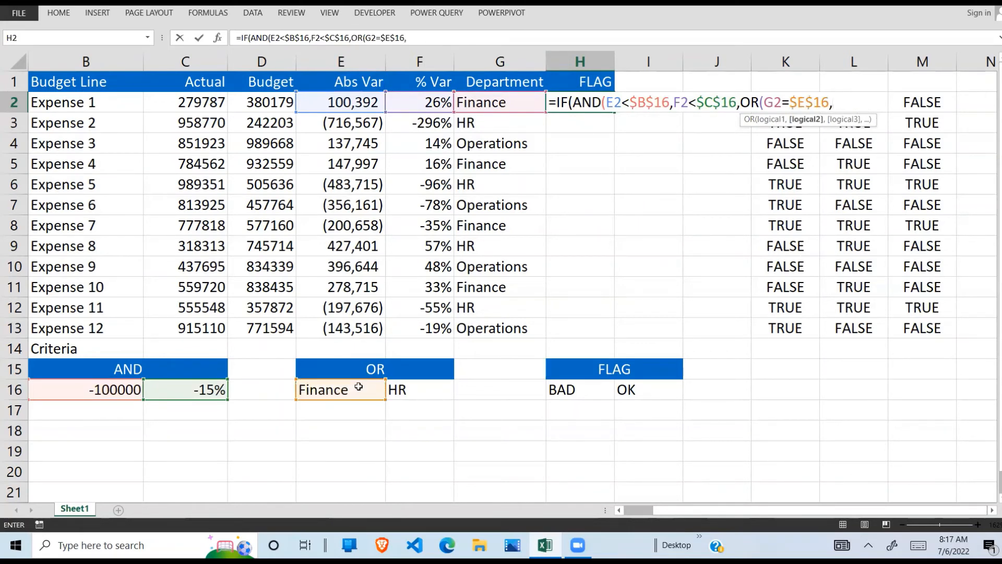
# - Add G2=$F$16 as the second OR condition in H2 and close both the OR and AND functions to complete the logical test
pyautogui.click(514, 101)
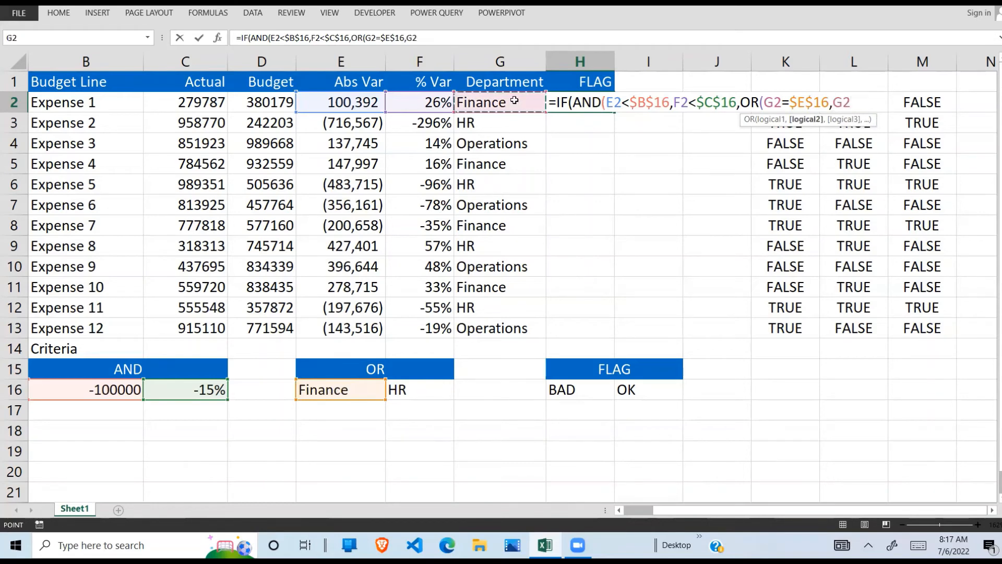
pyautogui.write('=')
pyautogui.click(402, 386)
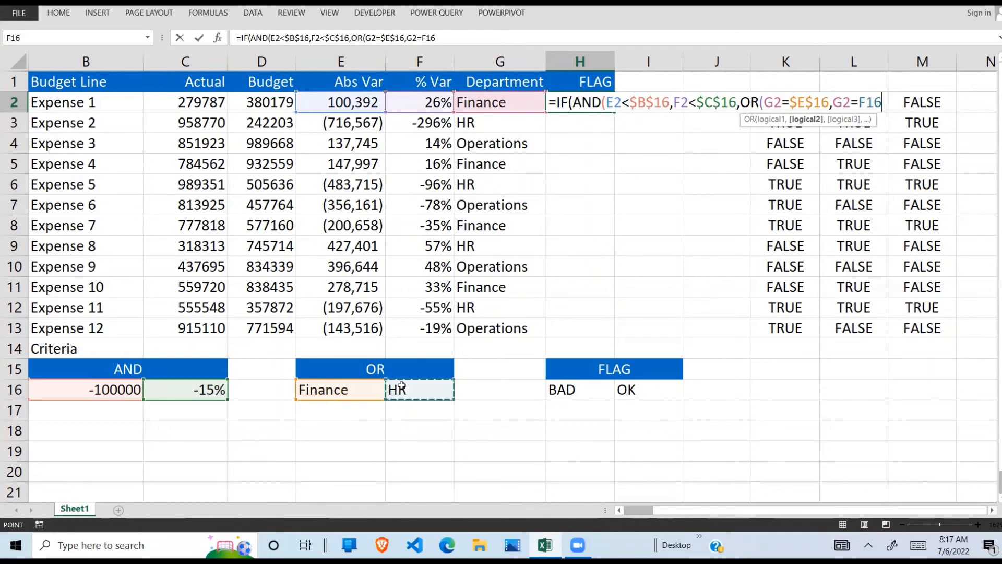
pyautogui.press('F4')
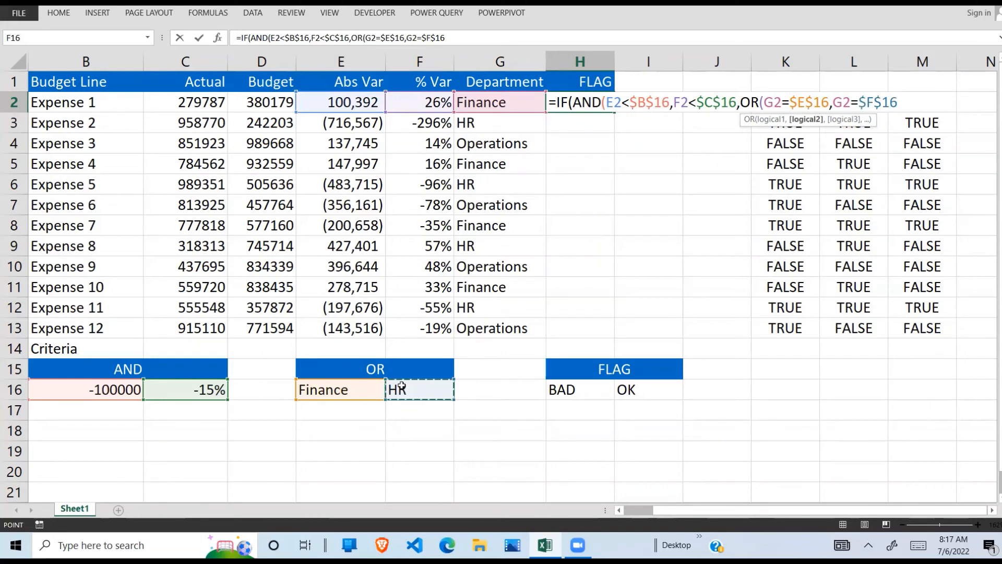
pyautogui.write(')')
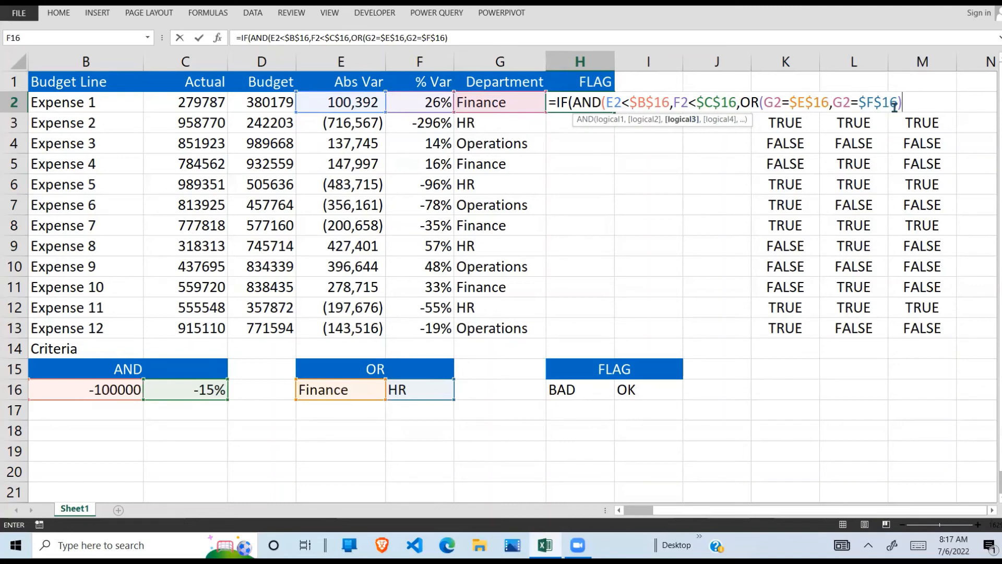
pyautogui.write(')')
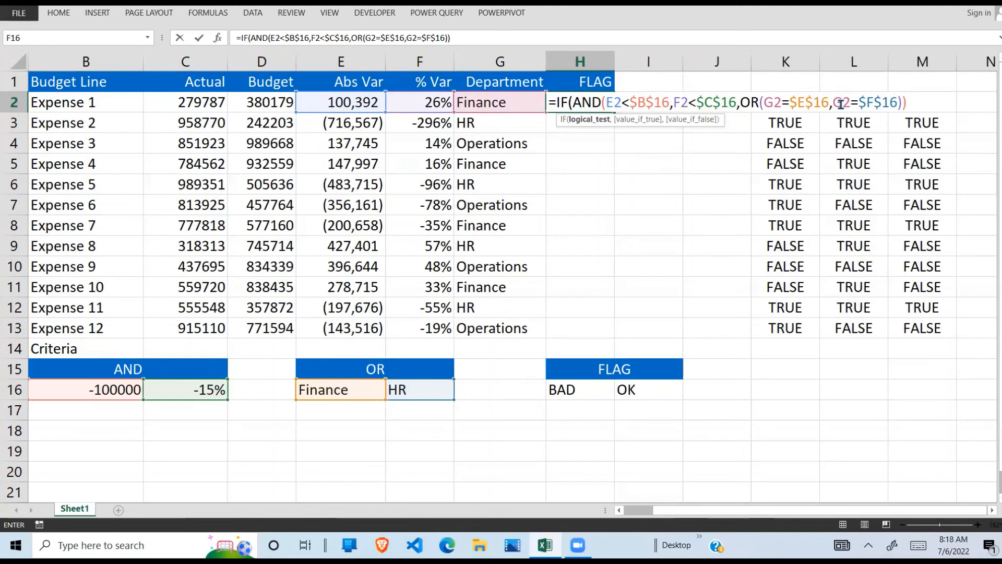
pyautogui.write(',')
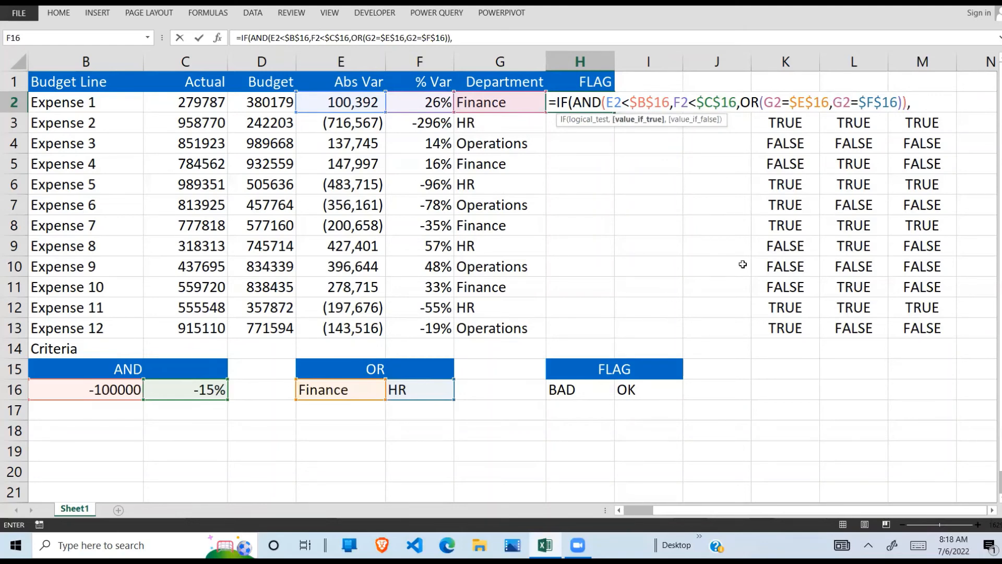
pyautogui.write('"BAD')
# - Finish the IF formula in H2 with "Bad" as the value if true and "ok" as the value if false
pyautogui.press('BackSpace')
pyautogui.press('BackSpace')
pyautogui.press('BackSpace')
pyautogui.write('Bad')
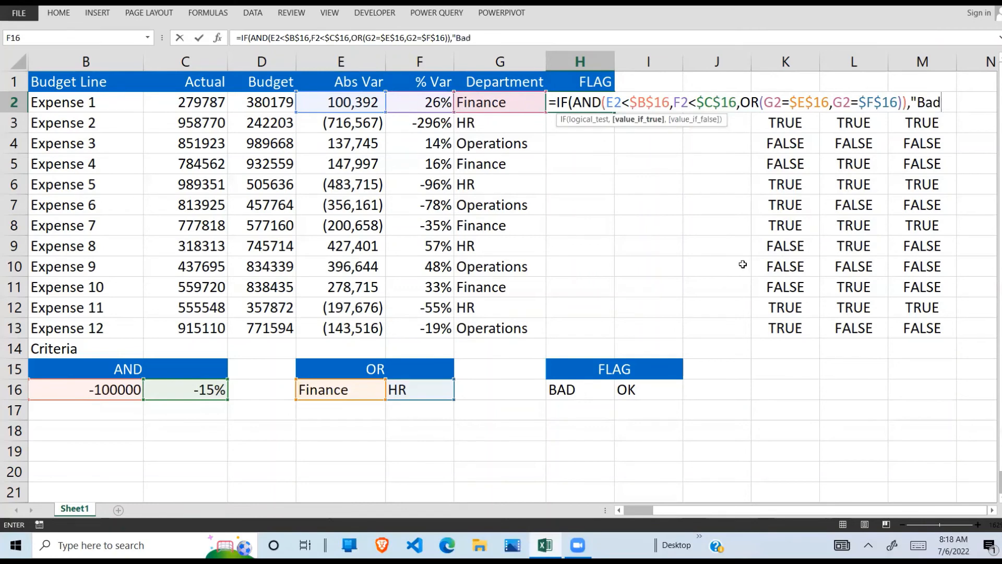
pyautogui.write('",')
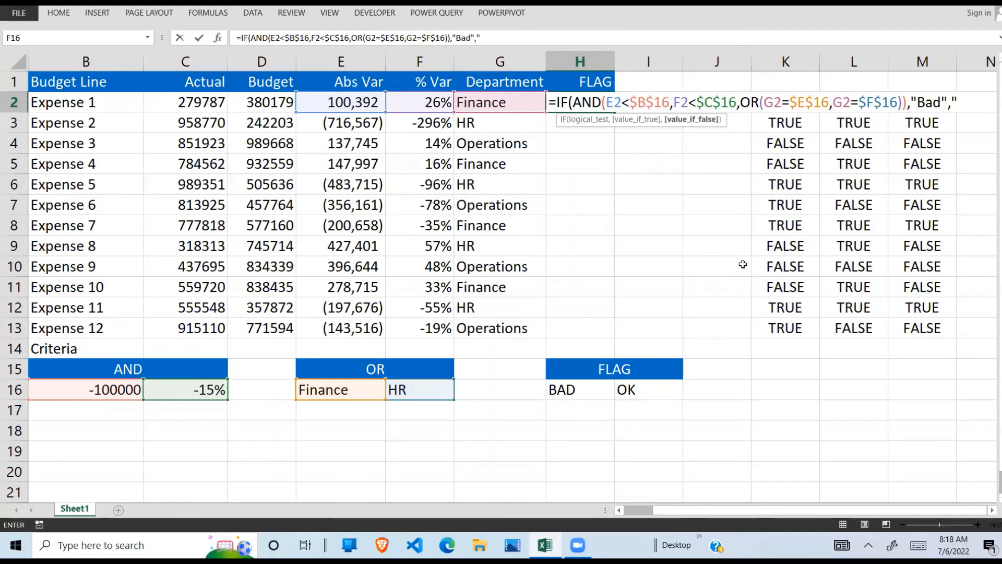
pyautogui.write('"ok")')
pyautogui.press('Return')
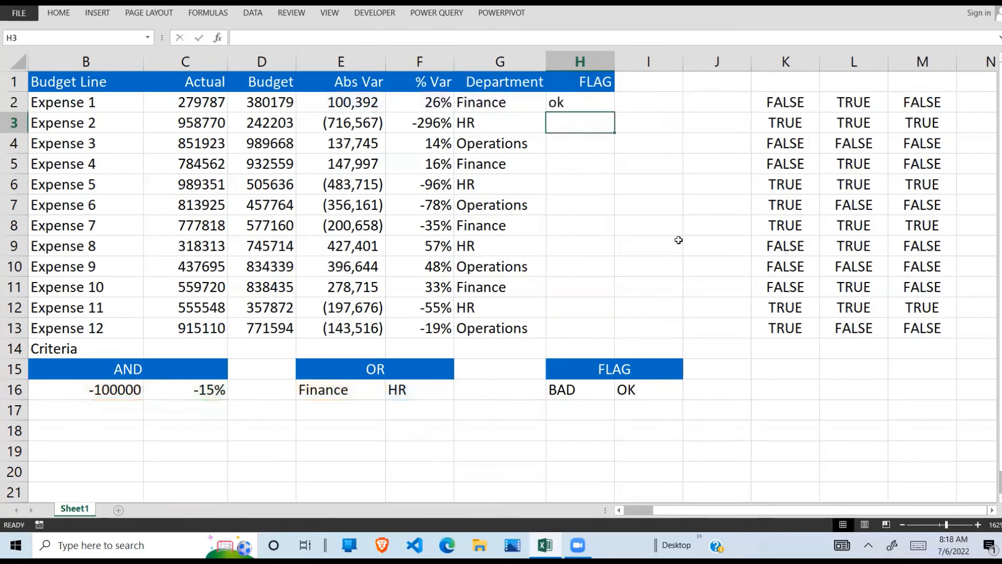
# - Fill the flag formula from H2 down to H13
pyautogui.click(586, 101)
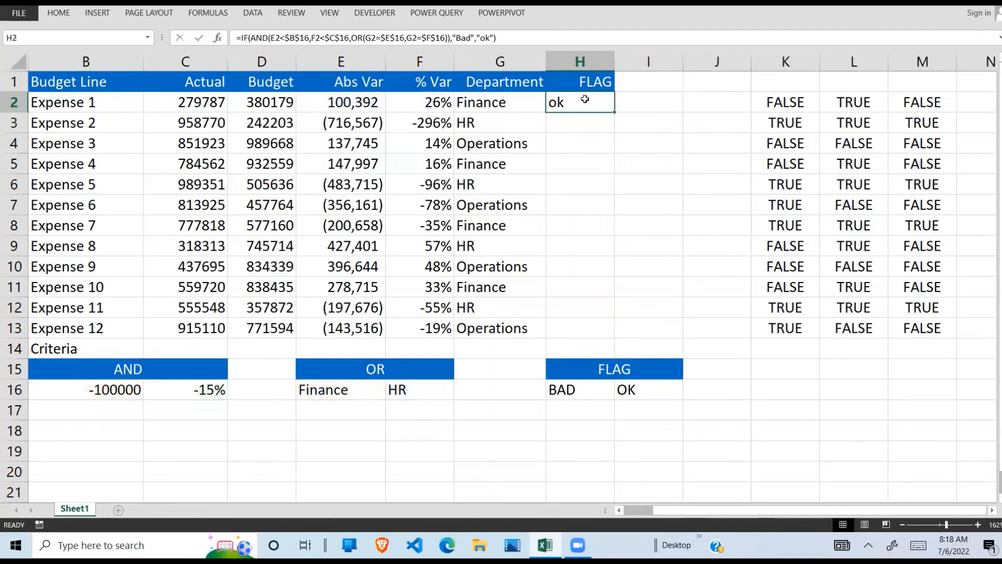
pyautogui.moveTo(356, 101); pyautogui.dragTo(532, 100)
pyautogui.click(366, 103)
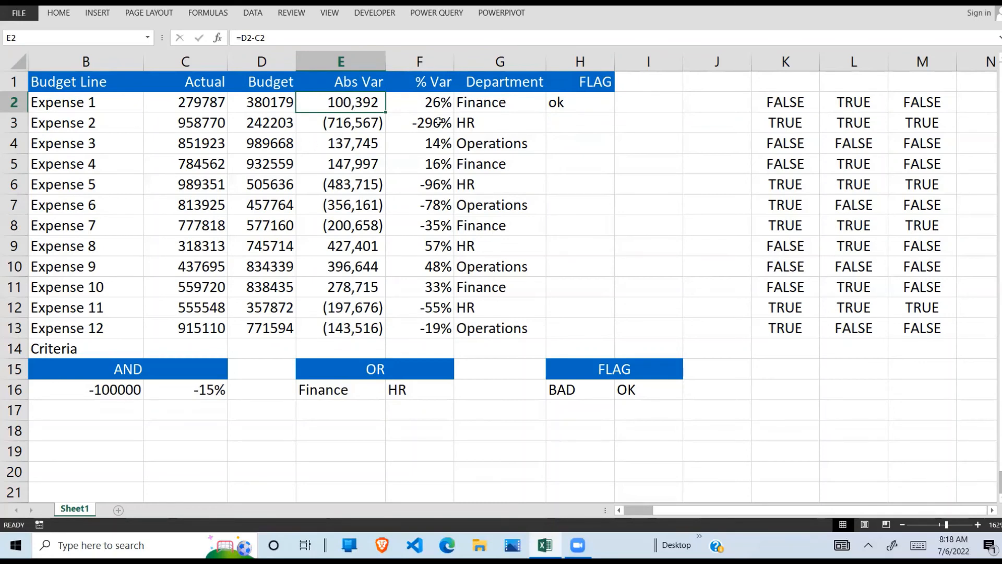
pyautogui.click(443, 106)
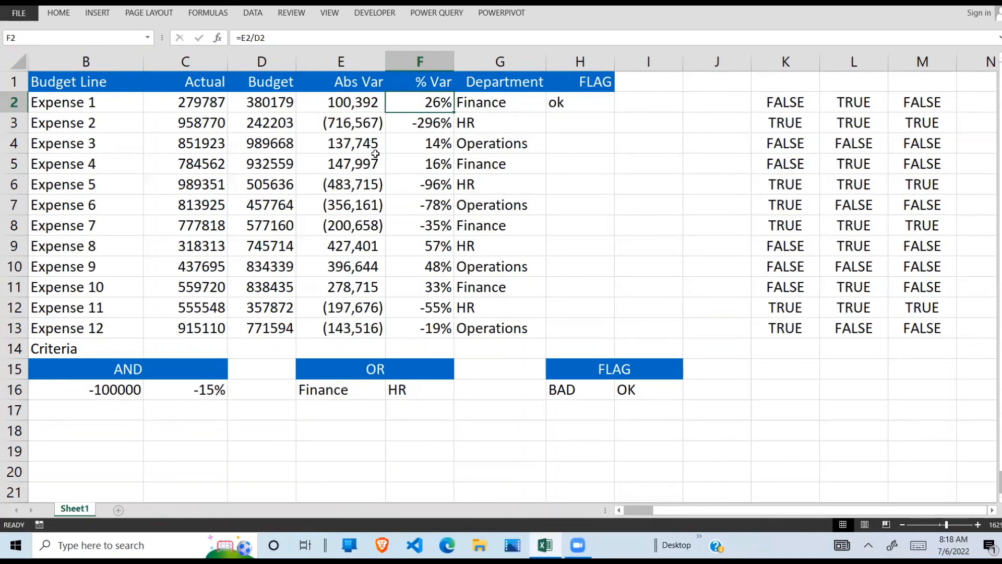
pyautogui.moveTo(320, 102); pyautogui.dragTo(514, 99)
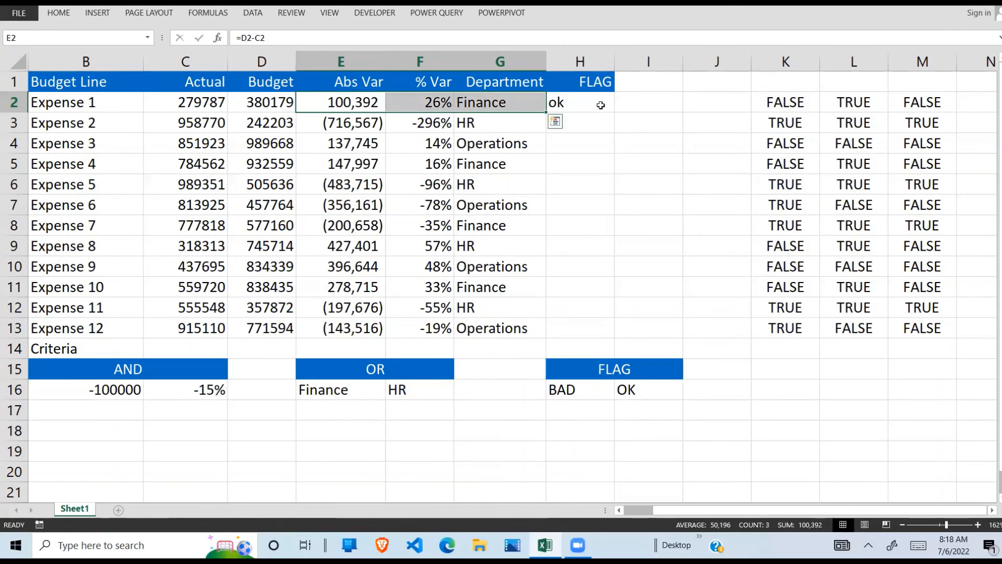
pyautogui.click(572, 98)
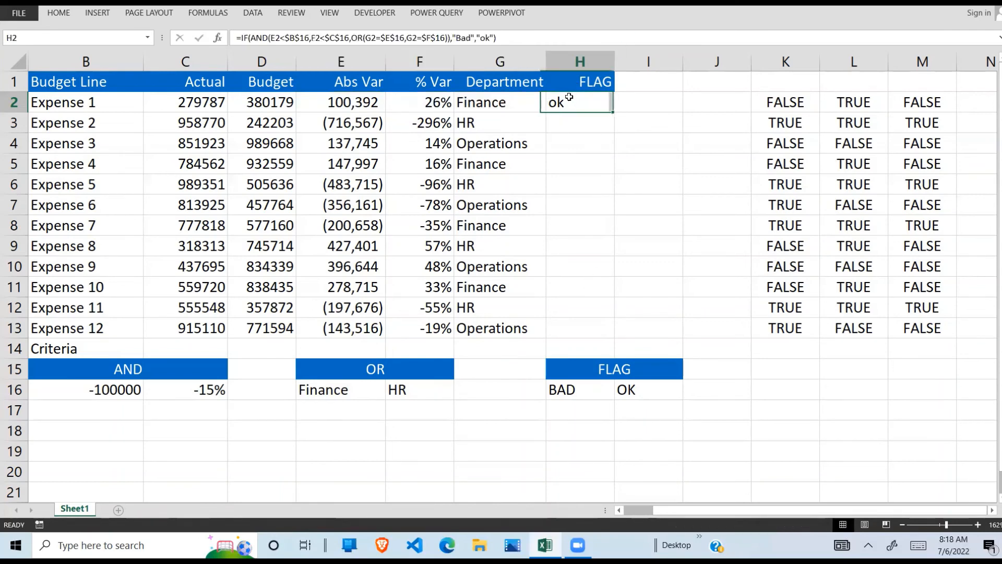
pyautogui.moveTo(616, 111); pyautogui.dragTo(610, 340)
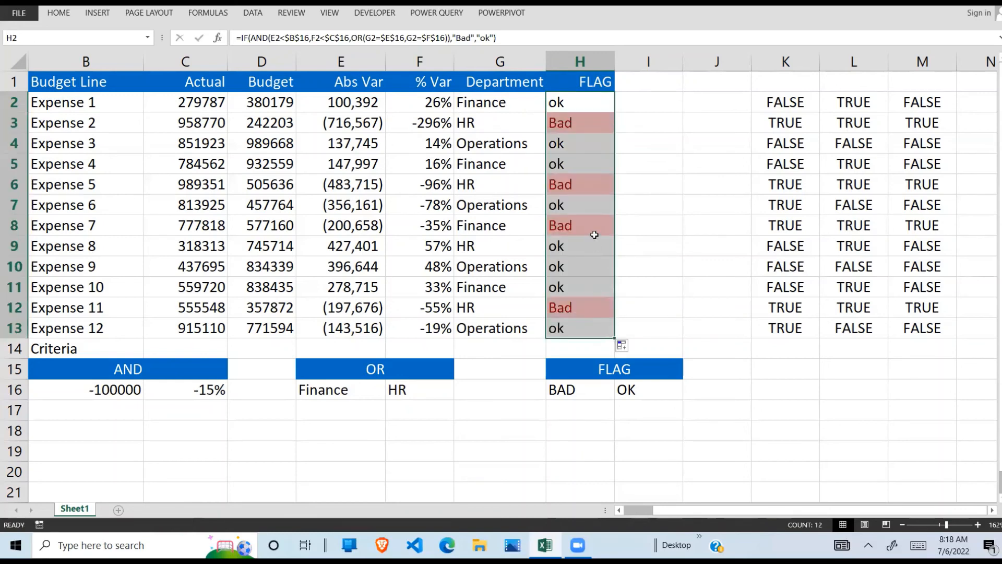
# - Check Expense 2's flag by comparing its absolute variance, percentage variance and department with the criteria in row 16
pyautogui.click(582, 123)
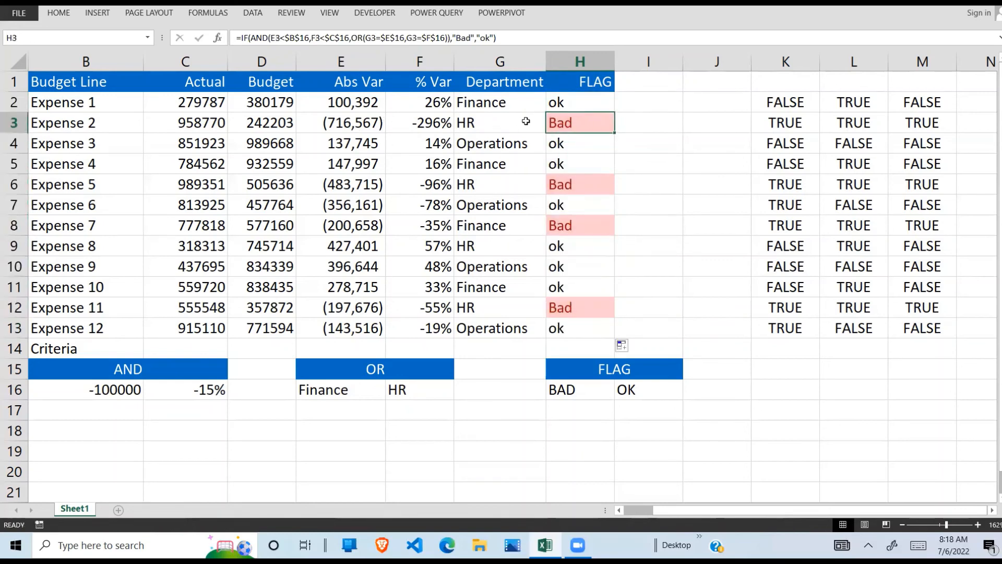
pyautogui.click(346, 128)
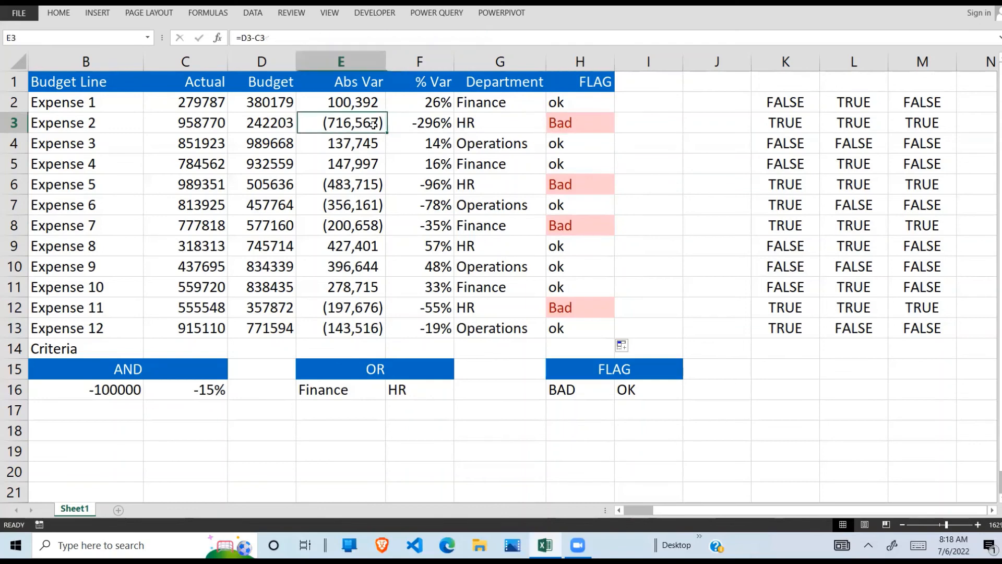
pyautogui.click(113, 392)
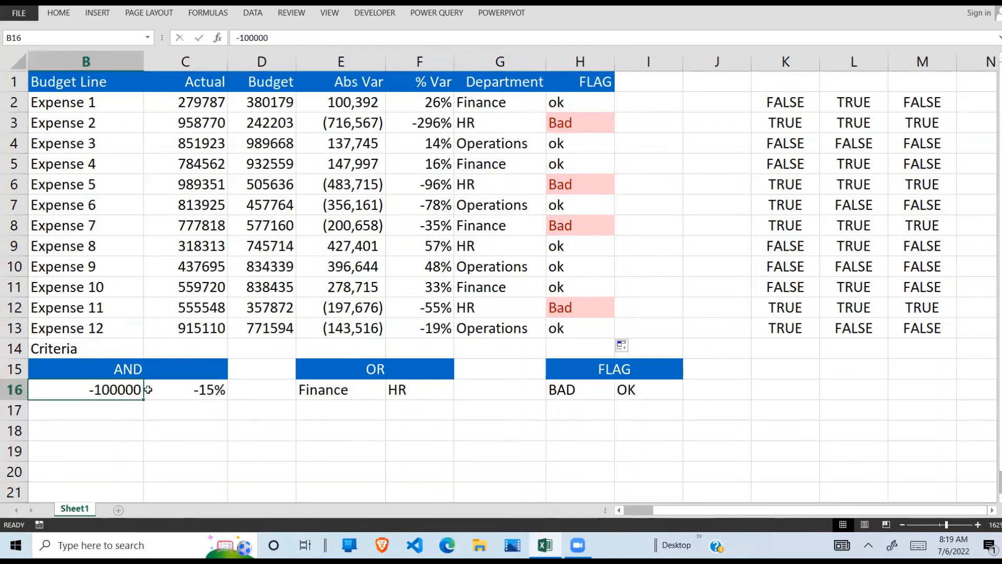
pyautogui.click(443, 126)
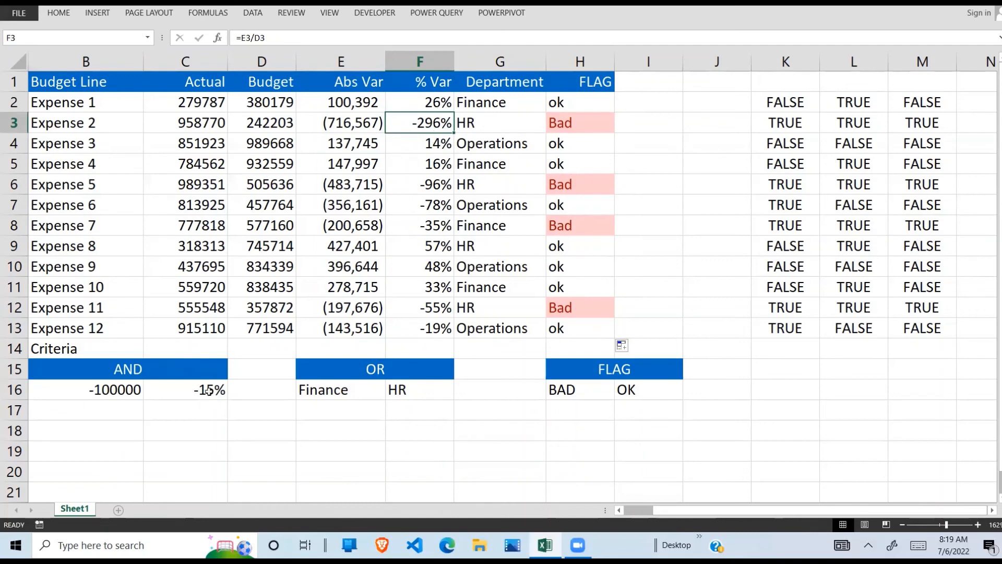
pyautogui.click(478, 123)
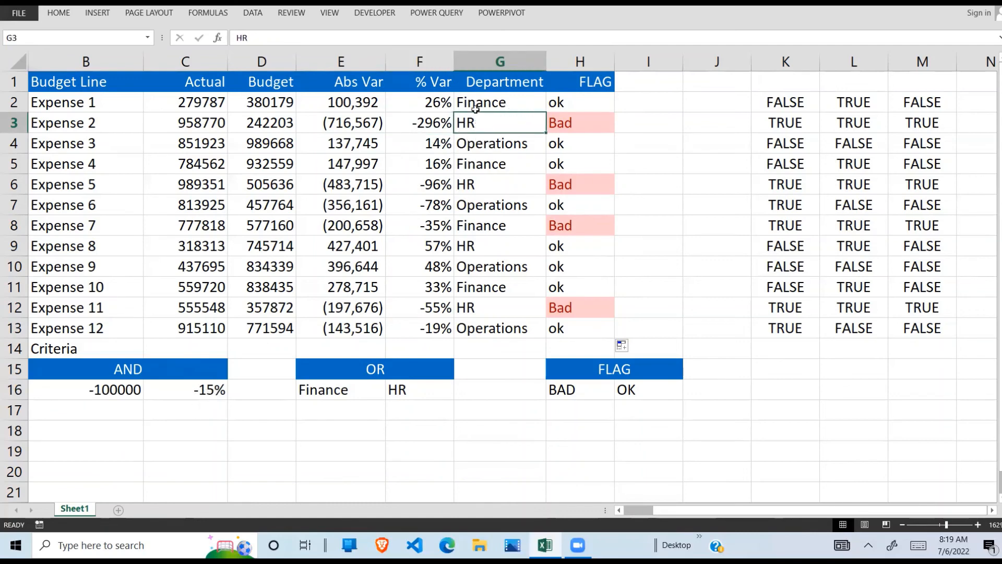
pyautogui.click(574, 126)
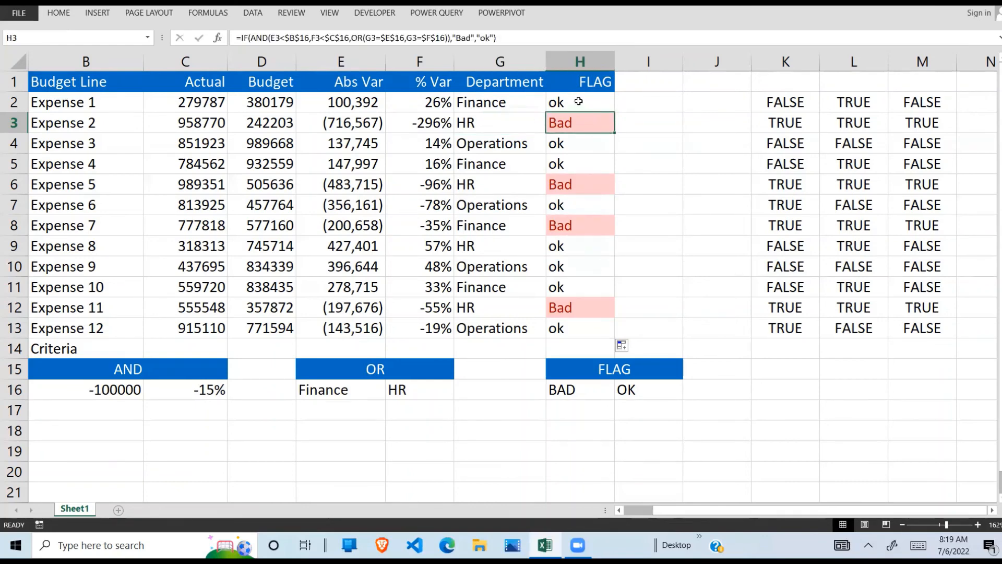
pyautogui.moveTo(577, 101); pyautogui.dragTo(577, 334)
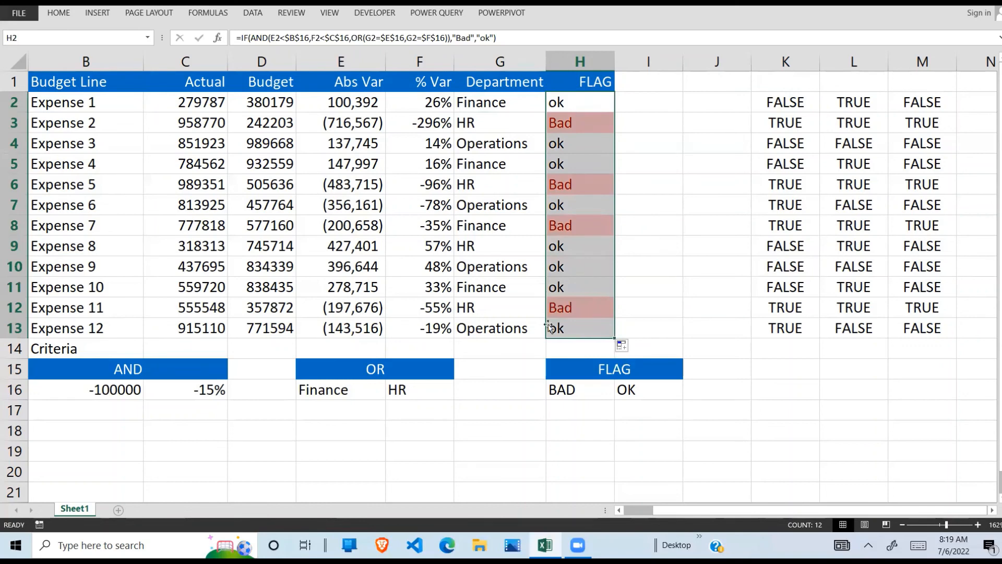
pyautogui.click(59, 12)
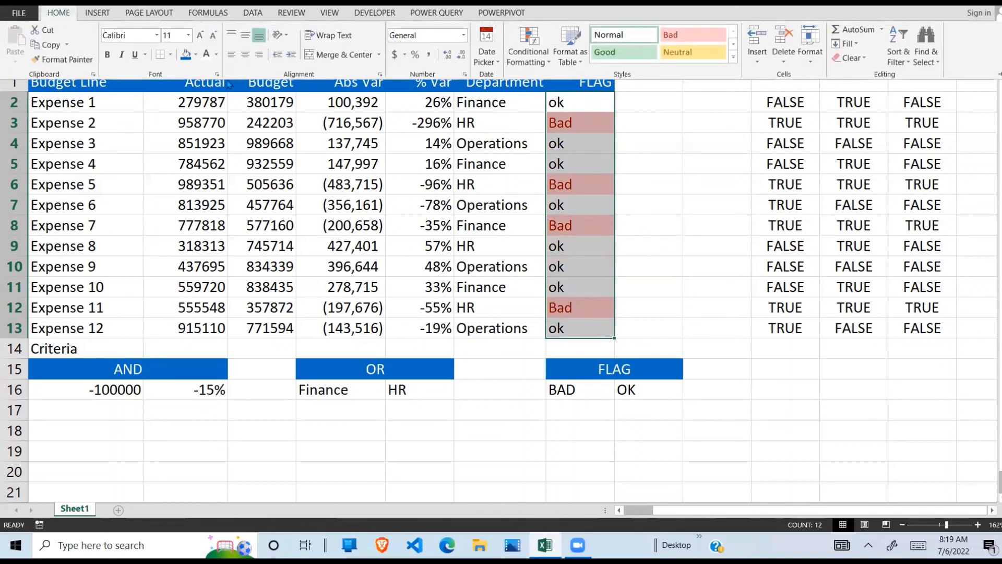
pyautogui.click(527, 53)
pyautogui.moveTo(601, 97)
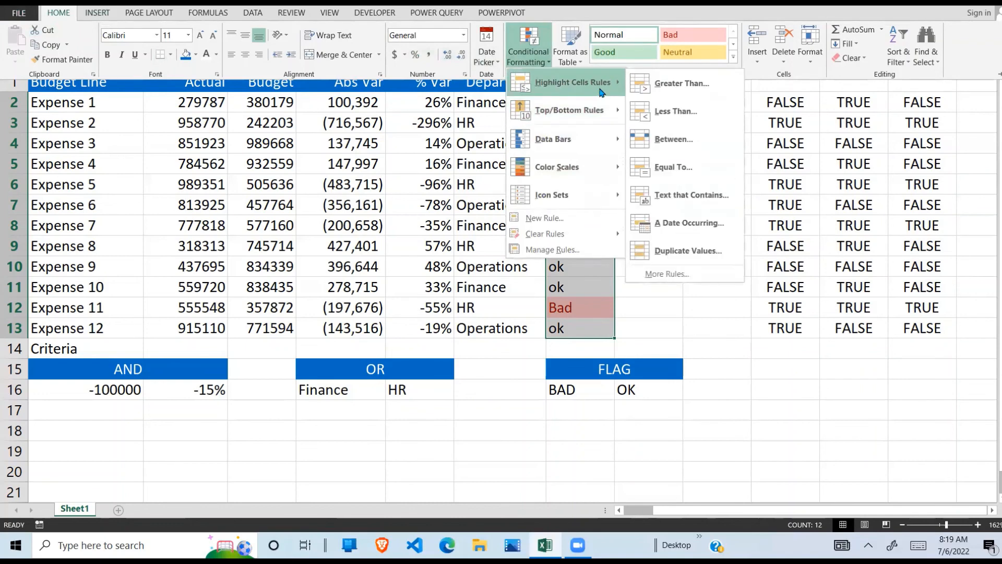
pyautogui.click(678, 202)
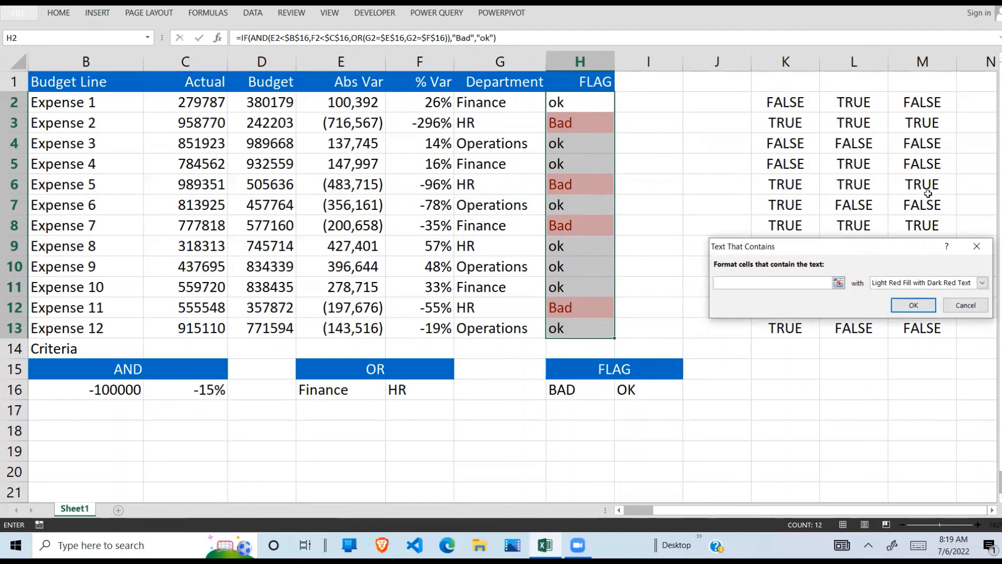
pyautogui.click(977, 249)
# - Review the flags in H2:H13 alongside the expenses' variances and departments
pyautogui.click(577, 255)
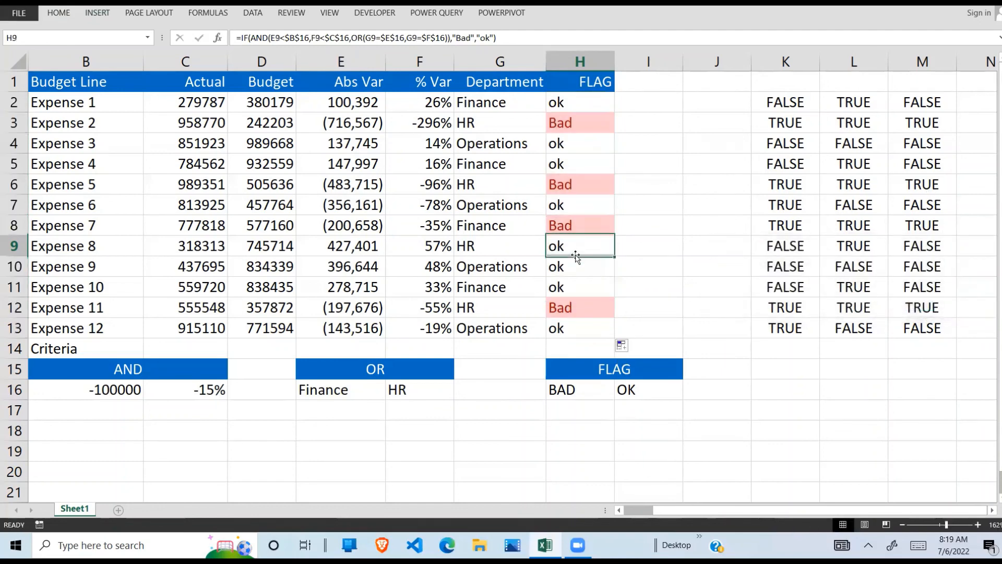
pyautogui.moveTo(573, 109); pyautogui.dragTo(582, 322)
pyautogui.click(602, 102)
pyautogui.click(628, 331)
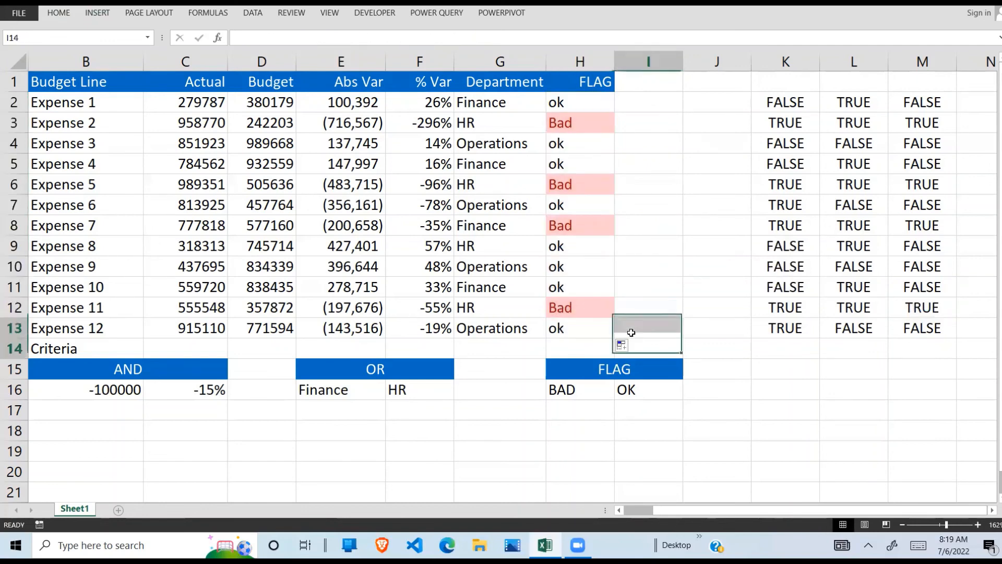
pyautogui.click(621, 265)
pyautogui.click(582, 159)
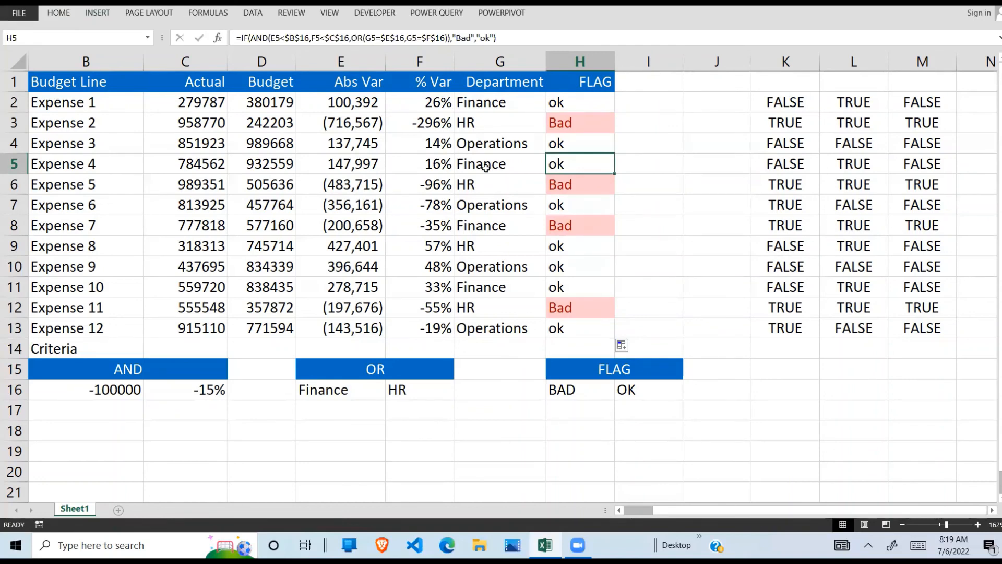
pyautogui.moveTo(207, 97); pyautogui.dragTo(580, 98)
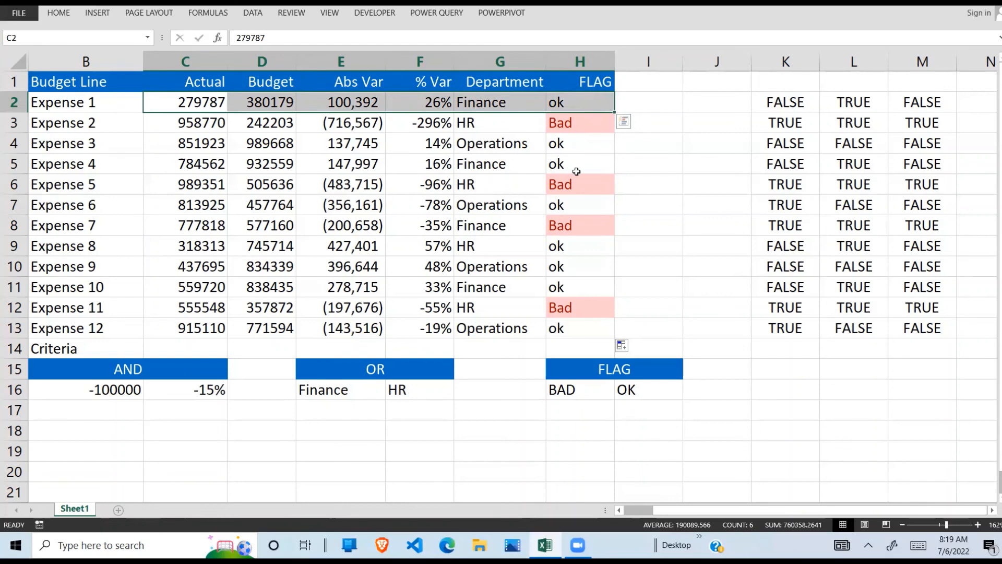
pyautogui.click(365, 198)
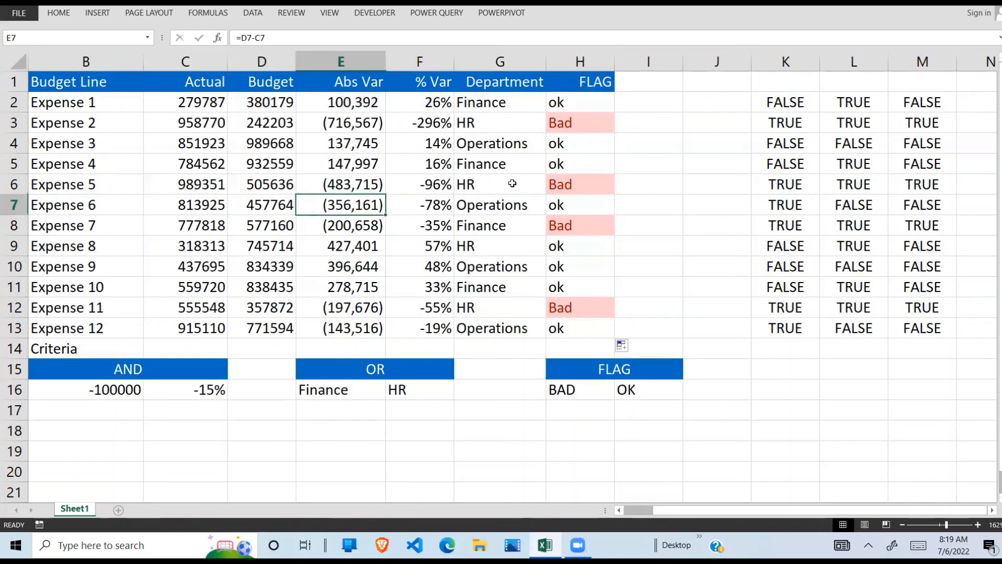